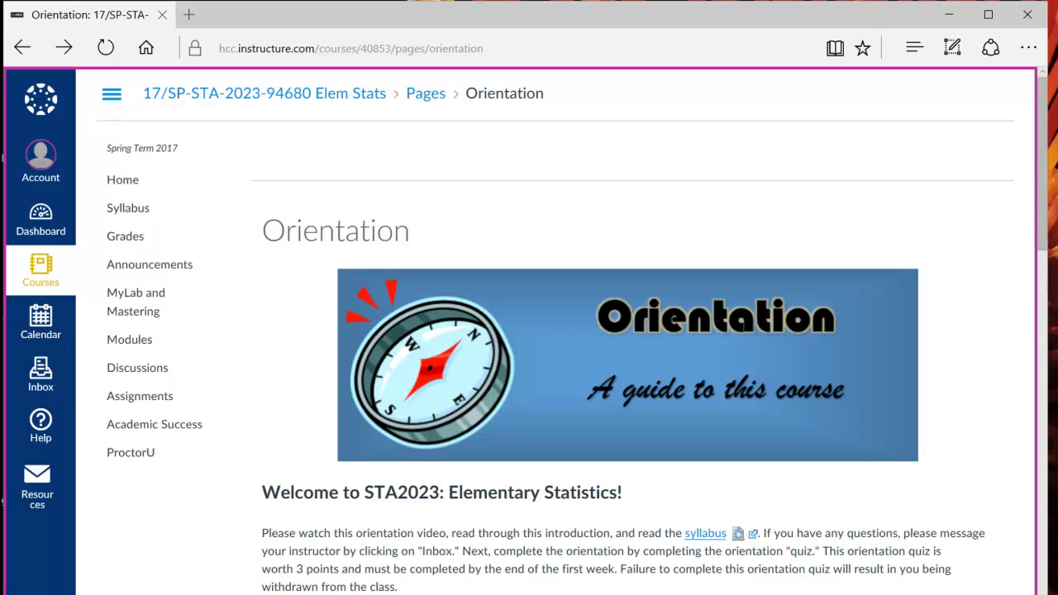
# Scroll down the Orientation page to the Orientation Survey section and its quiz link.
pyautogui.scroll(-3, 555, 330)
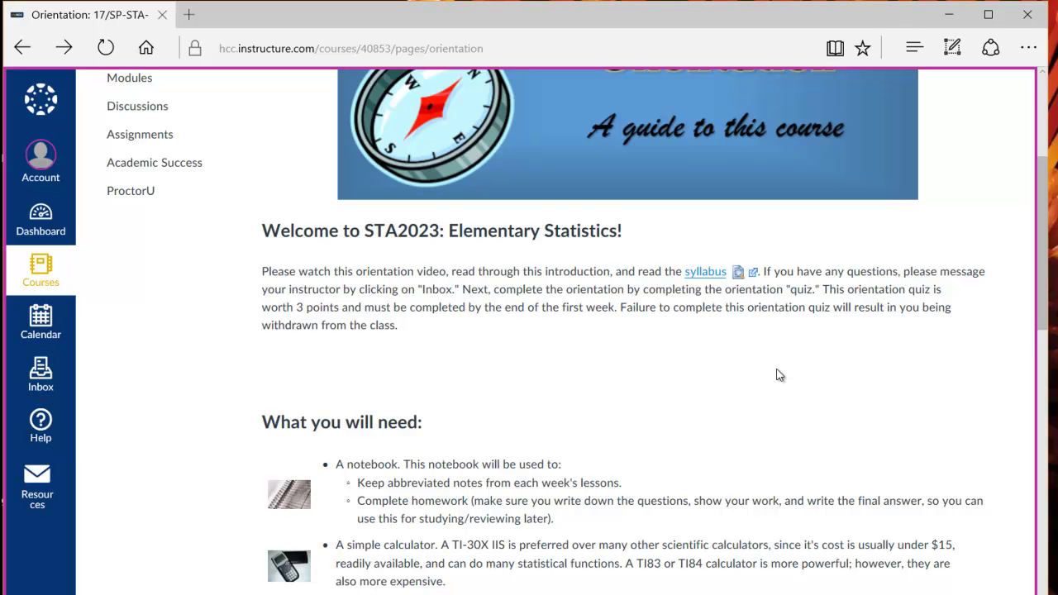
pyautogui.scroll(-9, 778, 374)
pyautogui.scroll(-5, 778, 375)
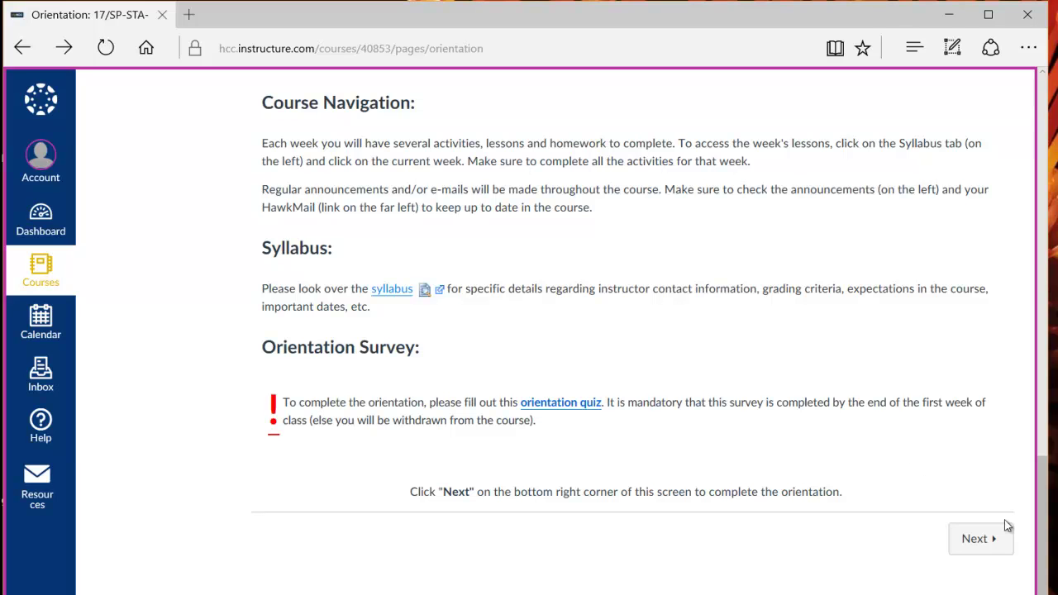
# Advance to the Orientation Quiz, due Jan 15, worth 3 points with unlimited attempts.
pyautogui.click(993, 539)
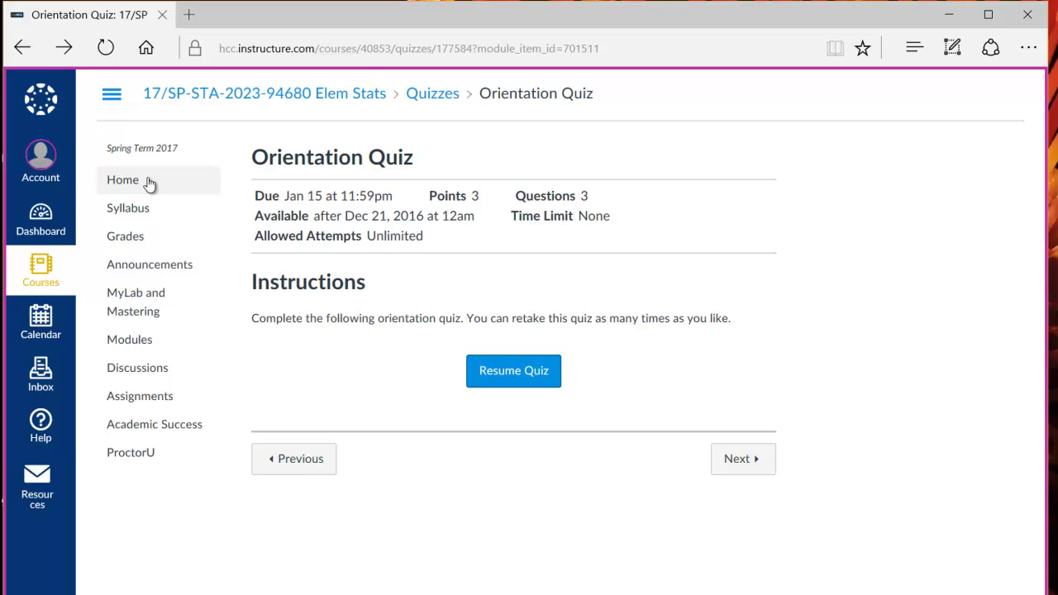
# Return to the course Home syllabus and look over its links and Assignments Summary.
pyautogui.click(123, 180)
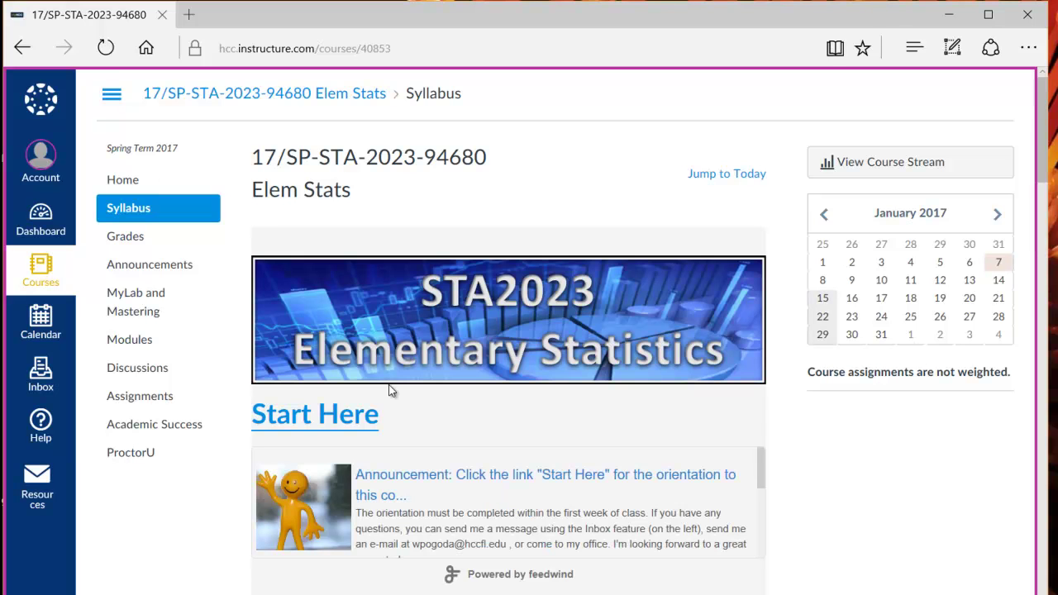
pyautogui.scroll(-5, 391, 390)
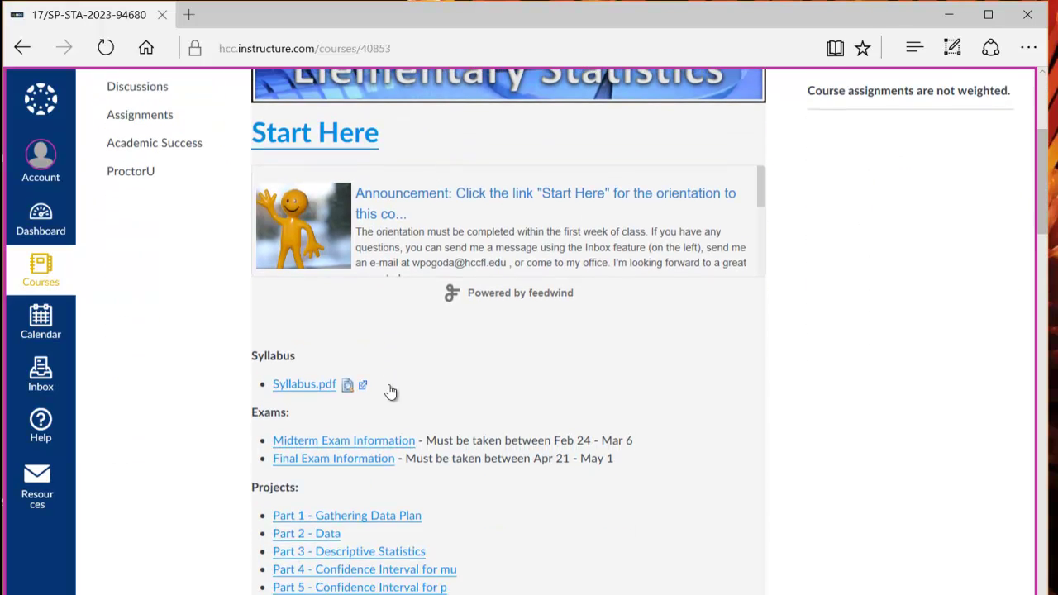
pyautogui.scroll(-4, 392, 389)
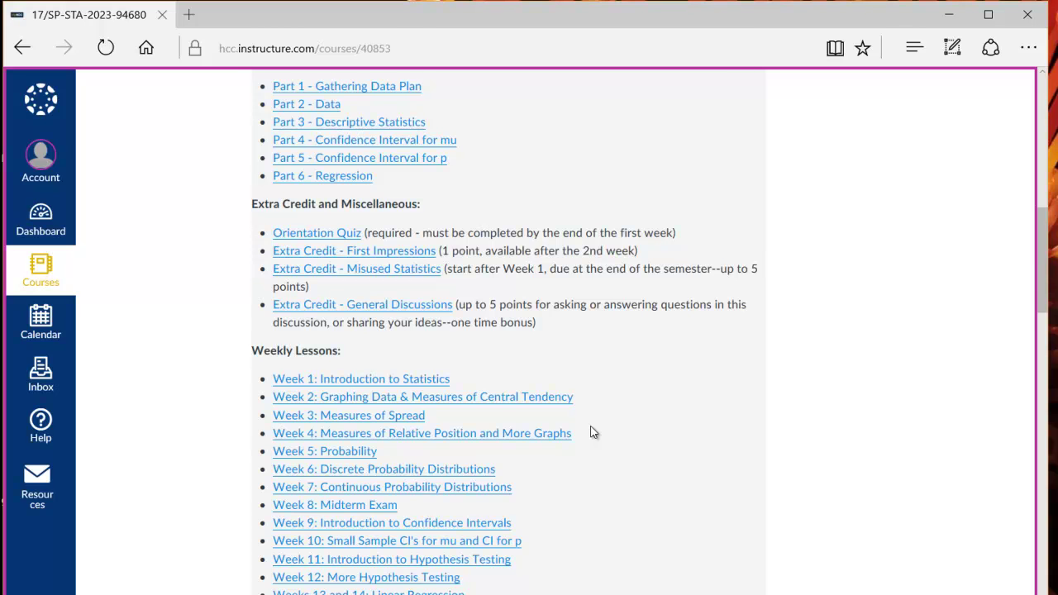
pyautogui.scroll(6, 593, 432)
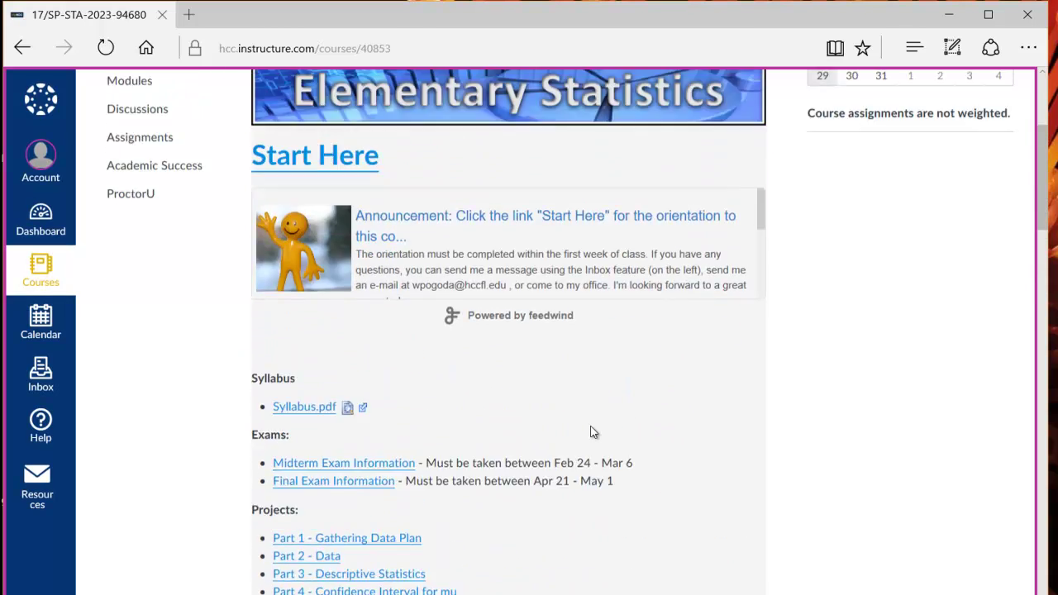
pyautogui.scroll(2, 593, 432)
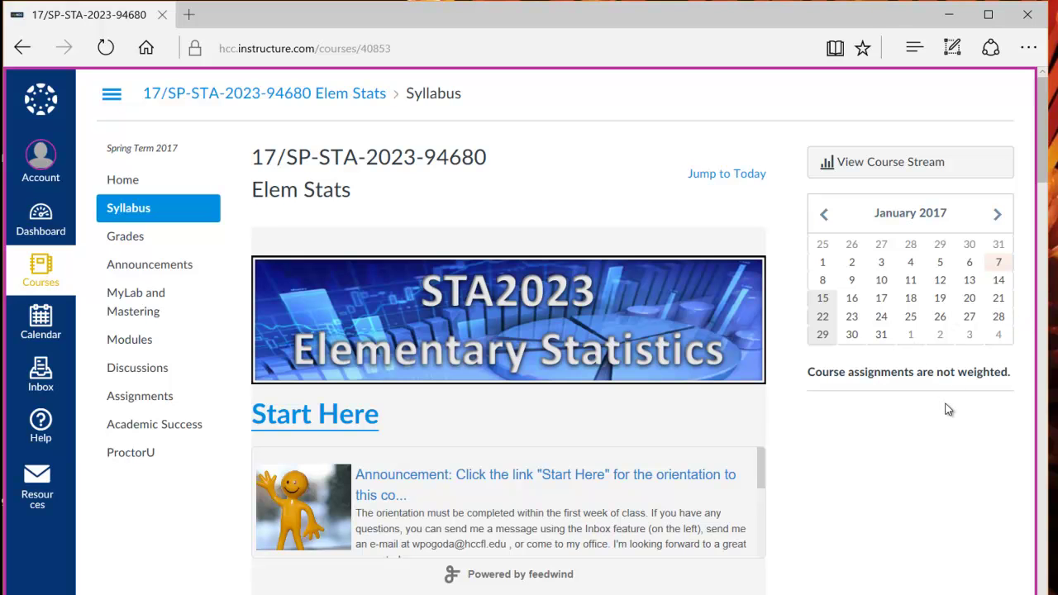
pyautogui.scroll(-15, 949, 410)
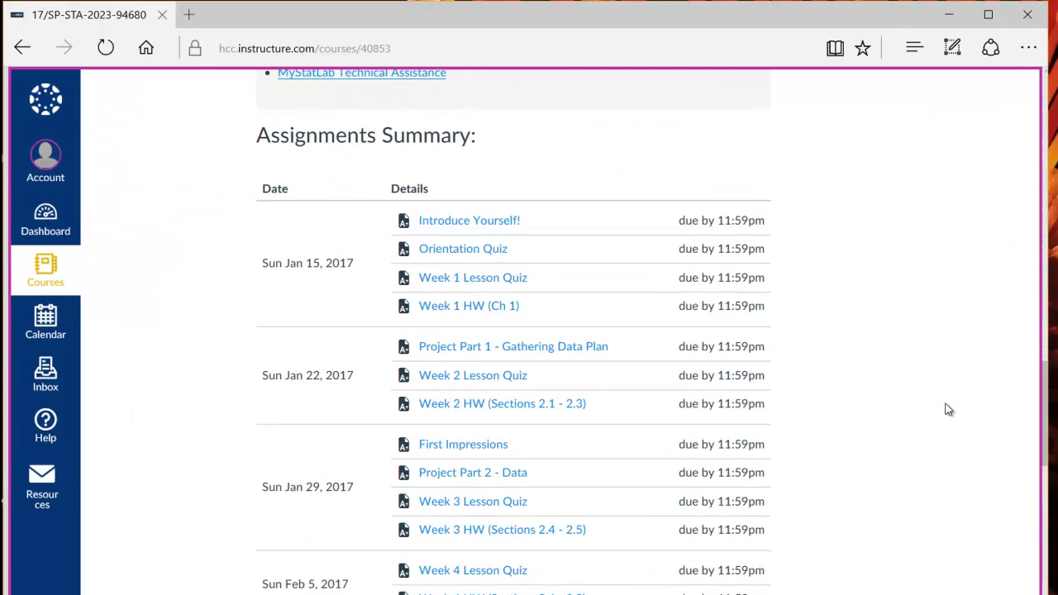
pyautogui.scroll(-1, 948, 409)
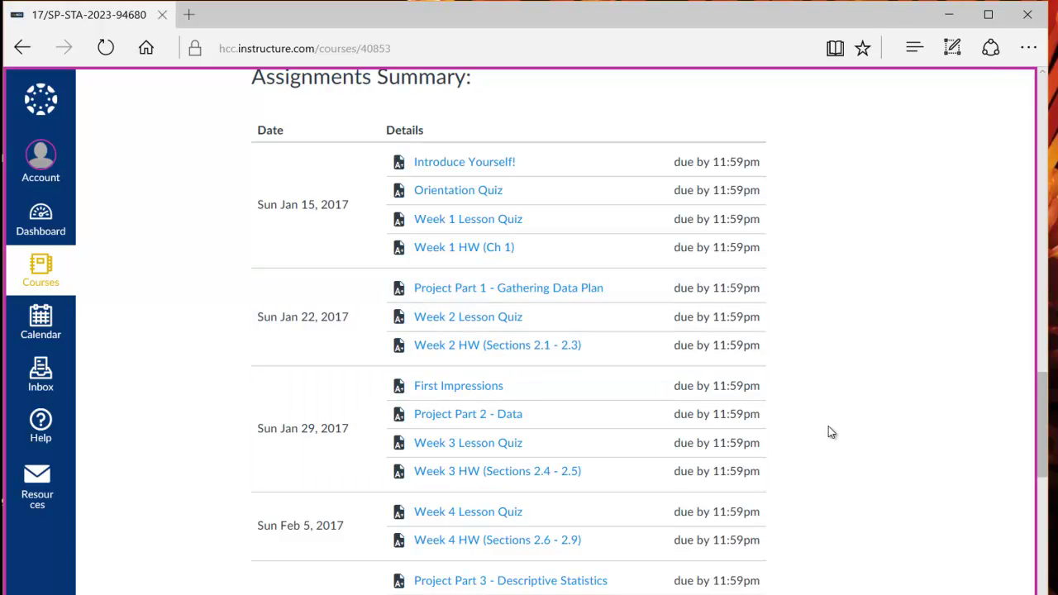
pyautogui.scroll(12, 829, 426)
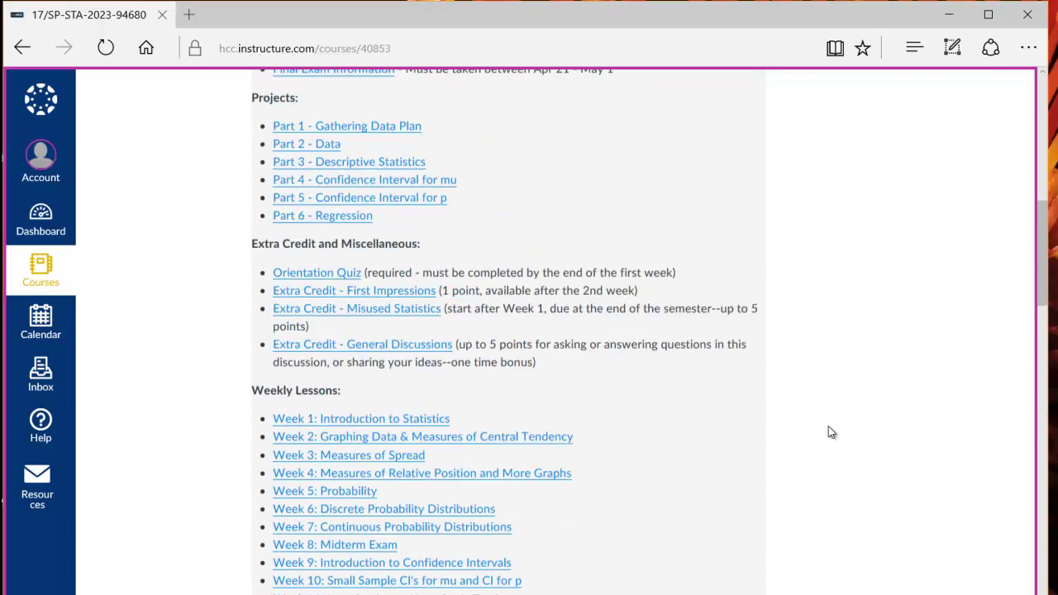
pyautogui.scroll(-3, 829, 426)
pyautogui.scroll(-1, 828, 426)
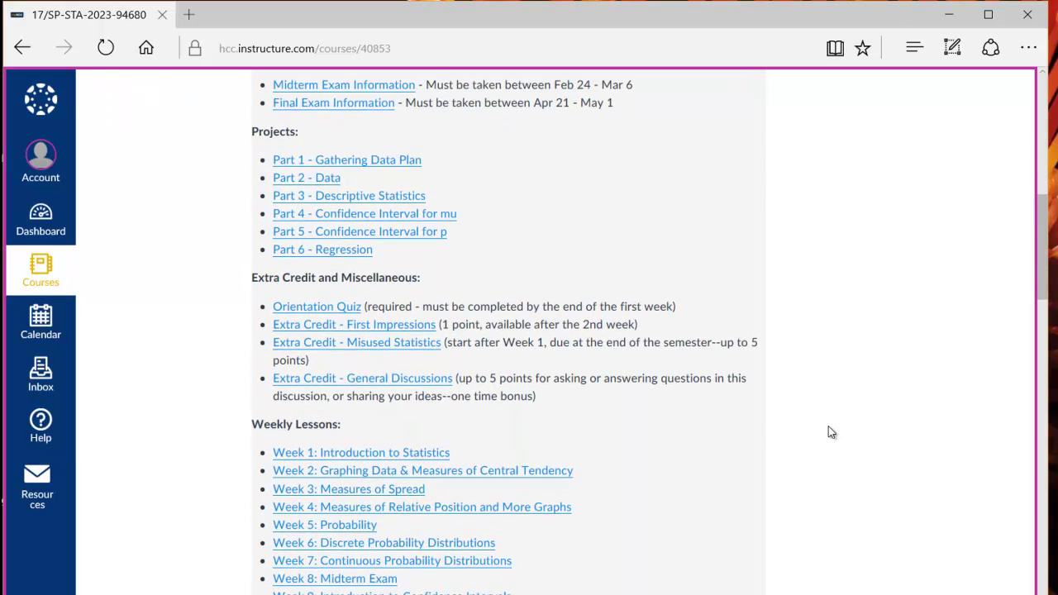
# Open the Week 1: Introduction to Statistics lesson and read through its tasks, objectives and videos.
pyautogui.click(402, 455)
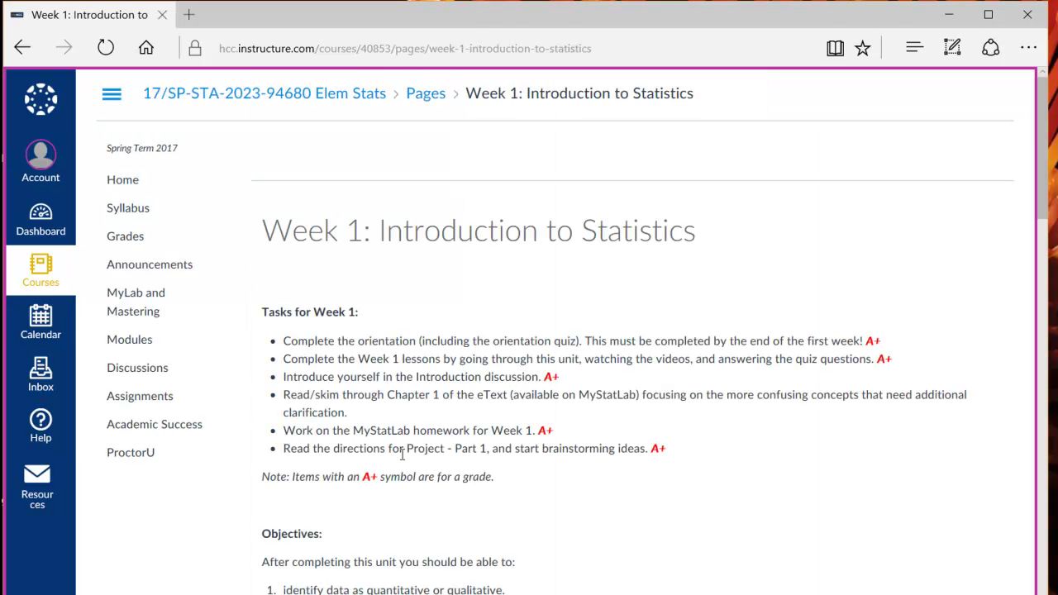
pyautogui.scroll(-1, 403, 459)
pyautogui.scroll(-1, 402, 460)
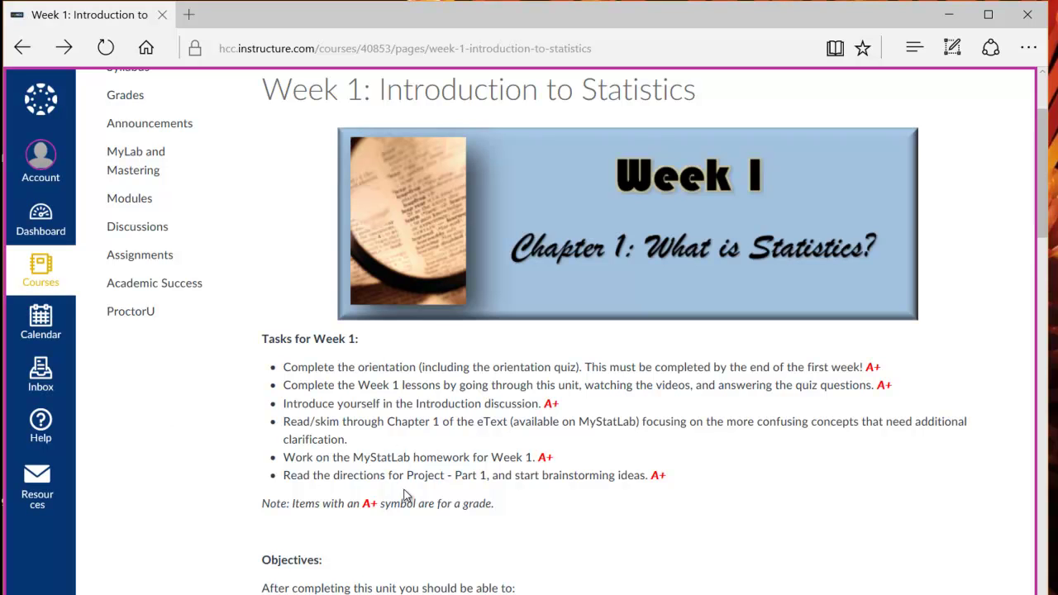
pyautogui.scroll(-4, 405, 494)
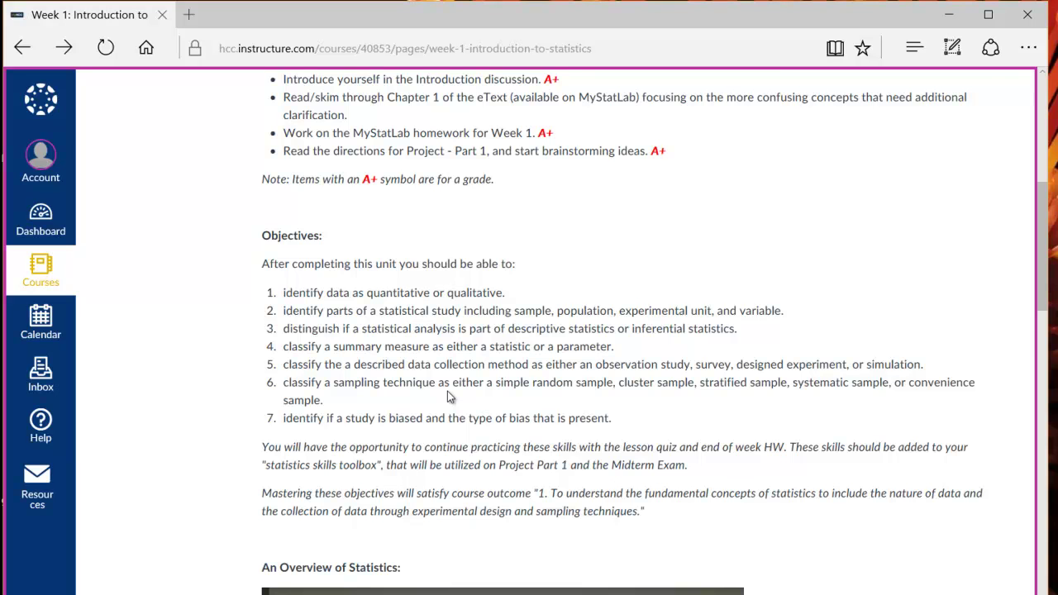
pyautogui.scroll(-9, 447, 393)
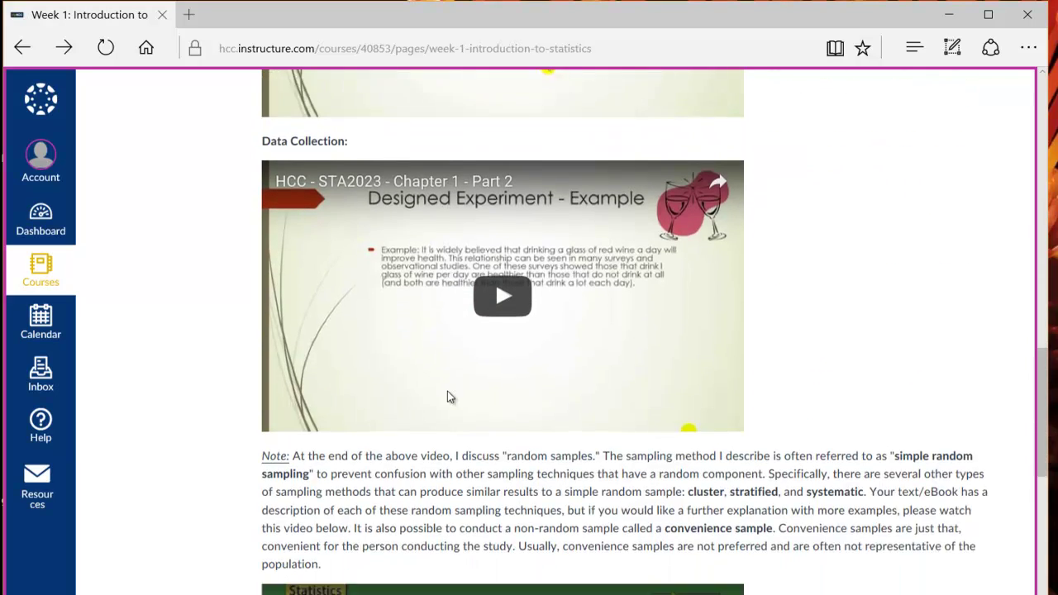
pyautogui.scroll(-1, 447, 391)
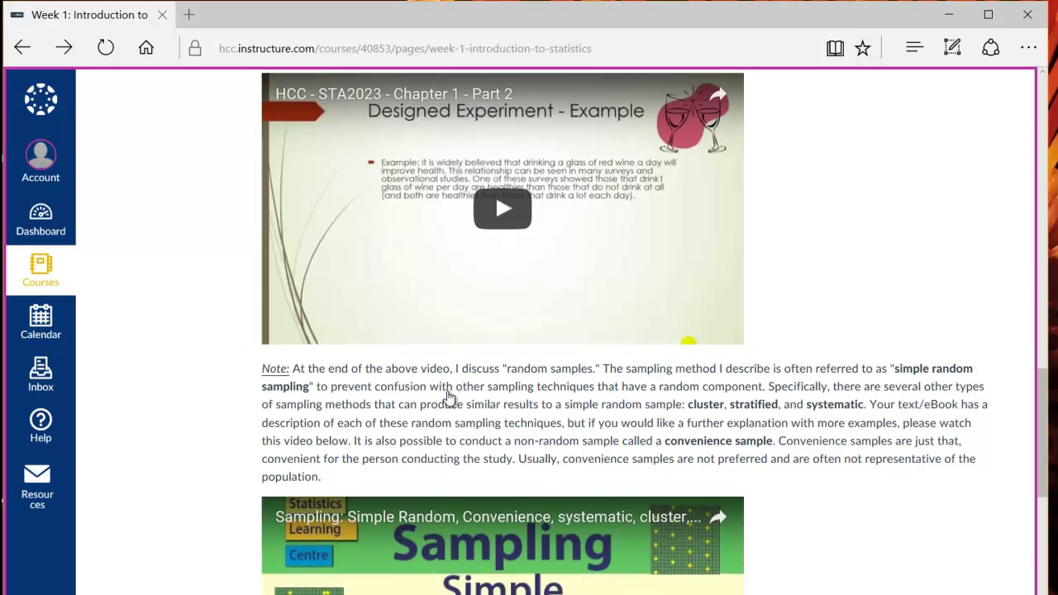
pyautogui.scroll(-1, 447, 397)
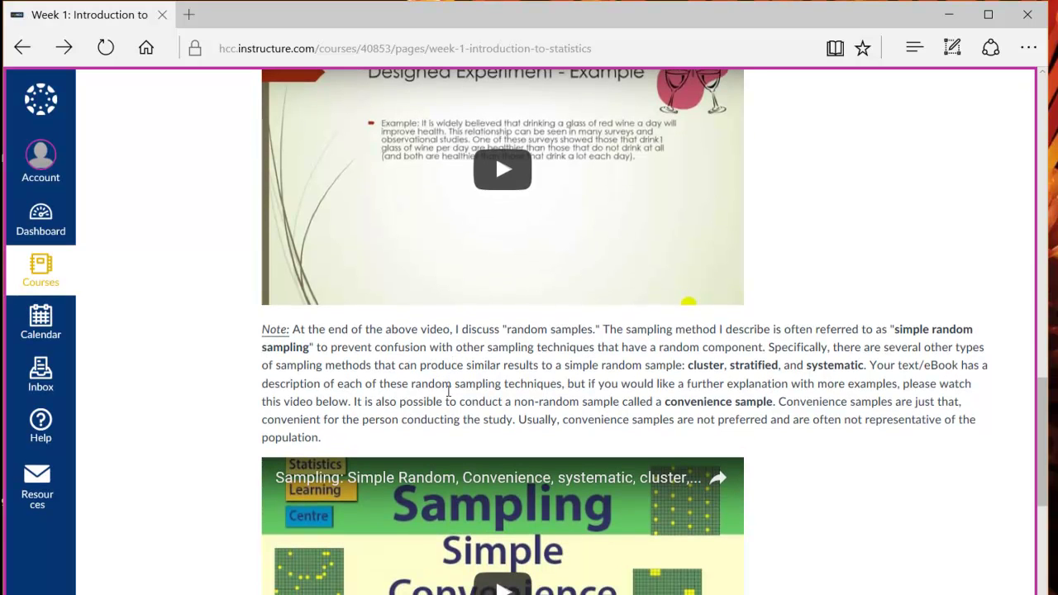
pyautogui.scroll(-2, 448, 392)
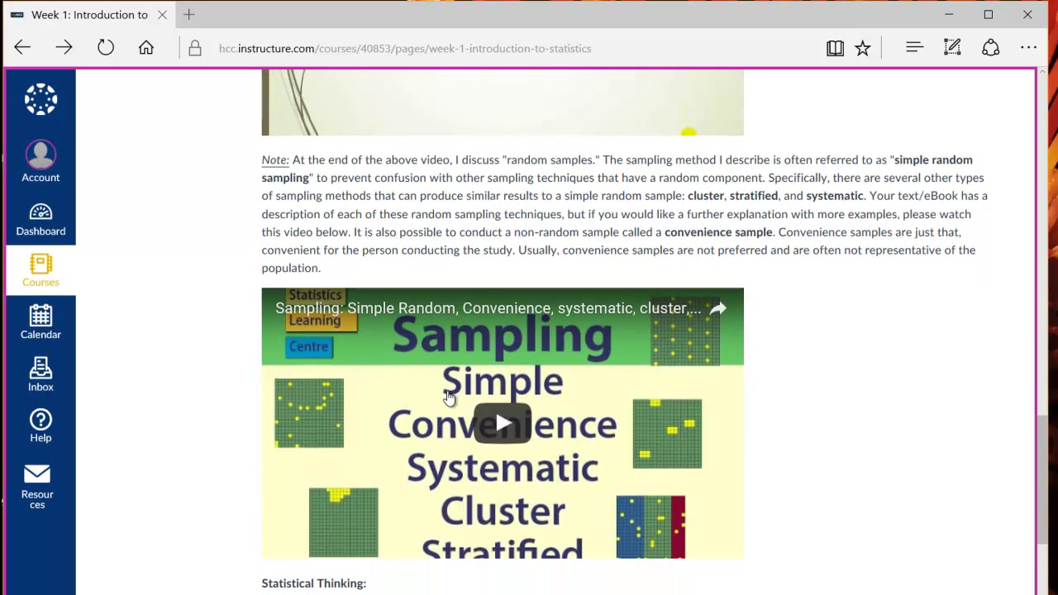
pyautogui.scroll(-2, 447, 397)
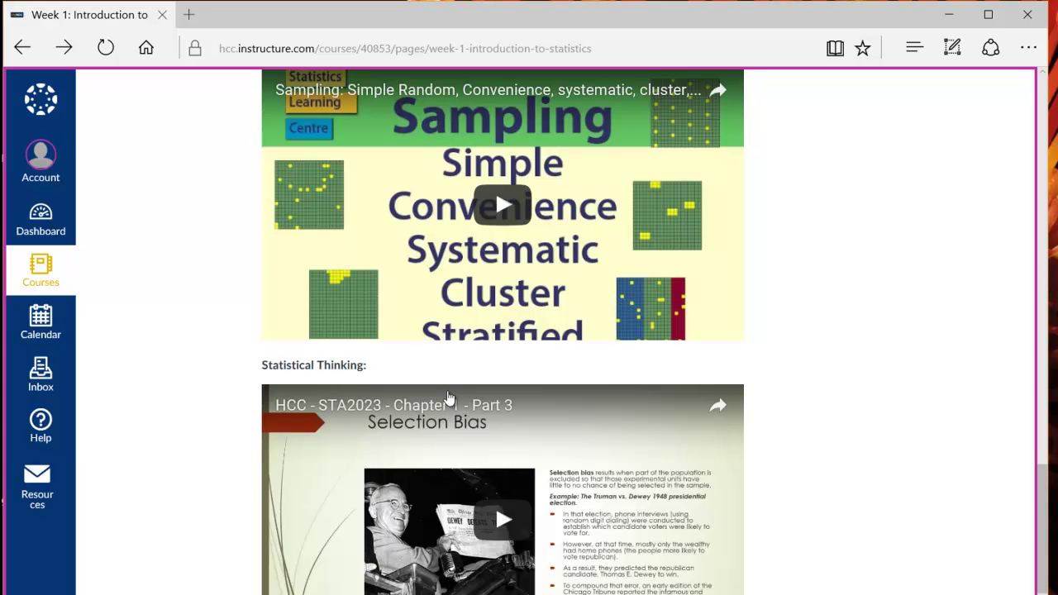
pyautogui.scroll(-2, 448, 398)
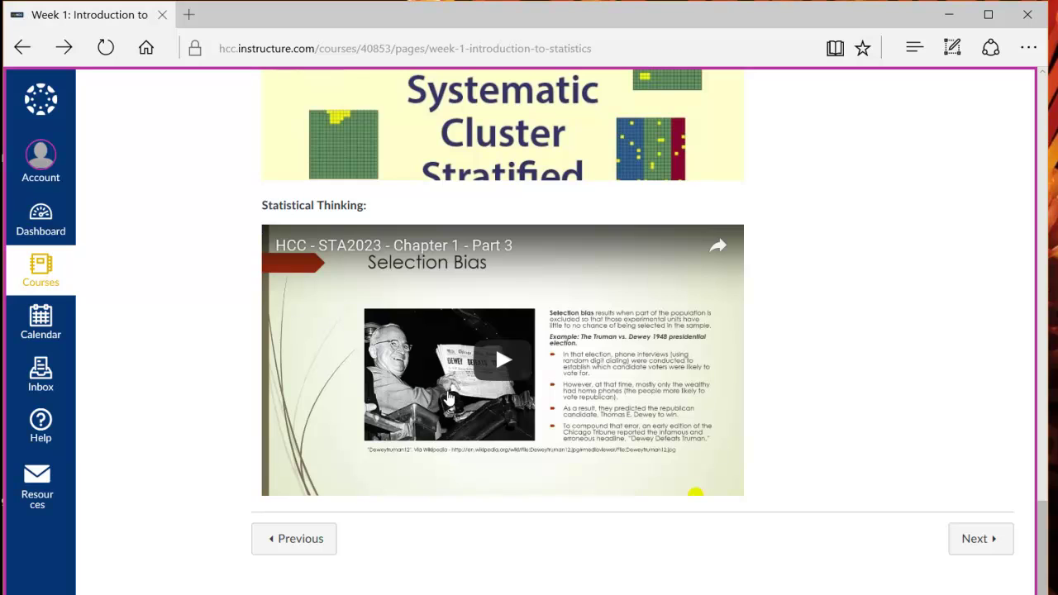
pyautogui.scroll(6, 448, 399)
pyautogui.scroll(-3, 447, 398)
pyautogui.scroll(-1, 447, 399)
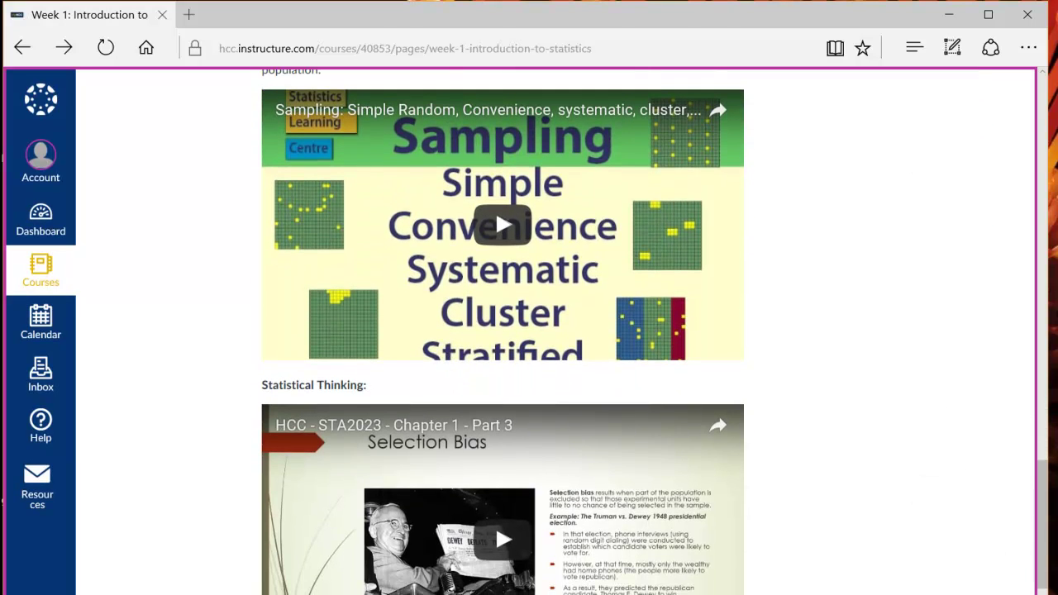
pyautogui.scroll(-3, 449, 399)
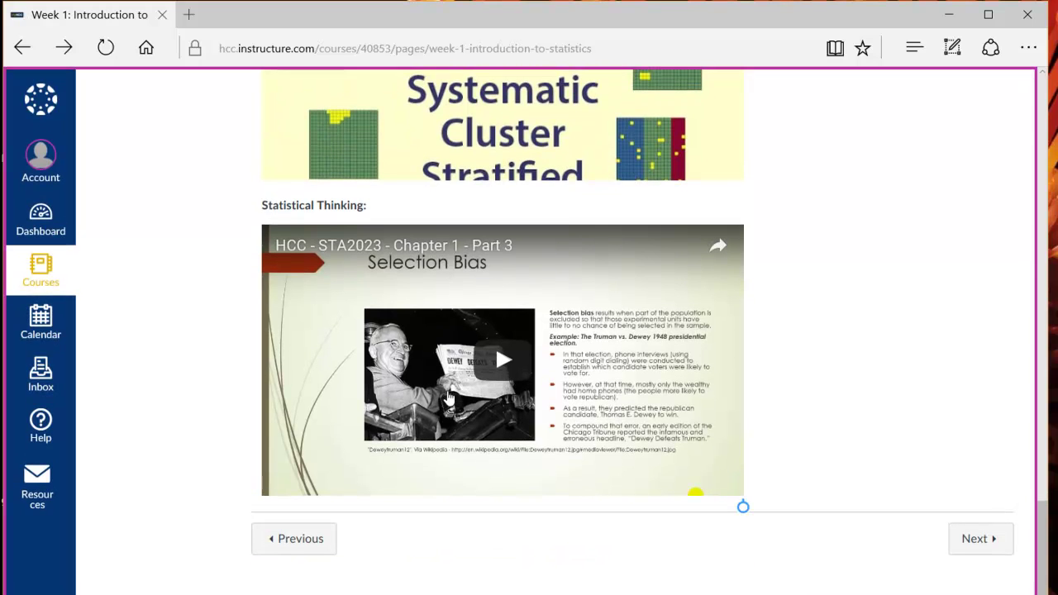
# Step past the Week 1 Lesson Quiz to the Introduce Yourself! discussion, worth 2 points.
pyautogui.click(981, 539)
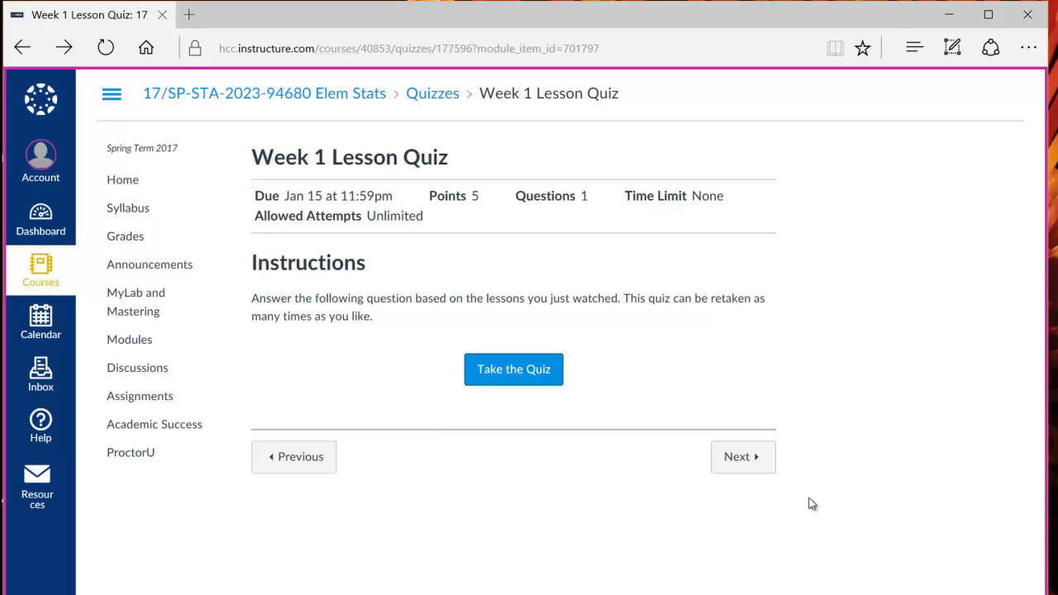
pyautogui.click(756, 460)
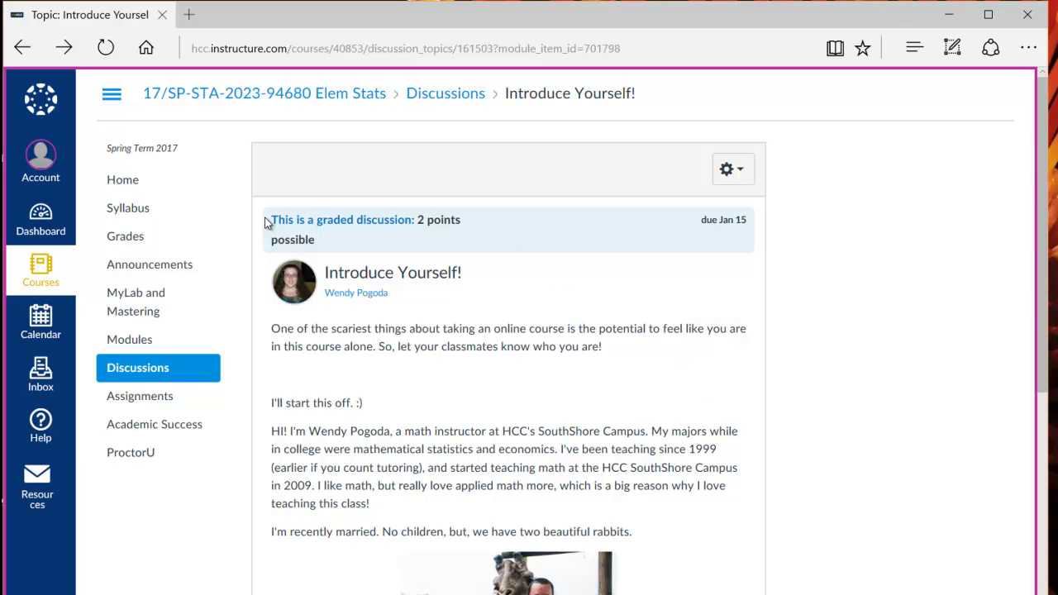
# Open the course Modules list and look over the Orientation and Week 1 items.
pyautogui.click(161, 348)
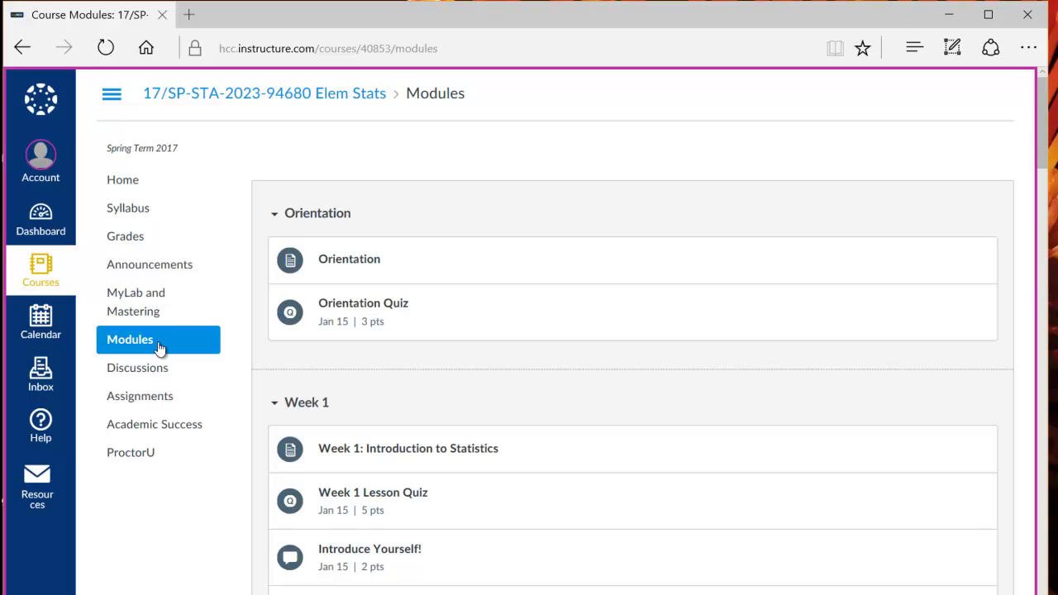
pyautogui.scroll(-4, 160, 348)
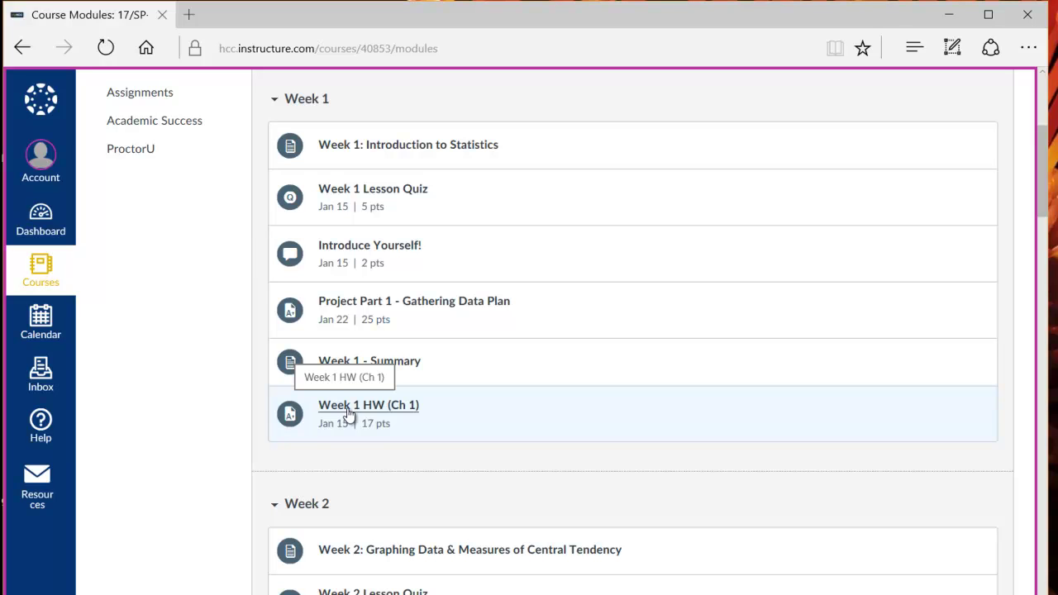
pyautogui.scroll(2, 345, 411)
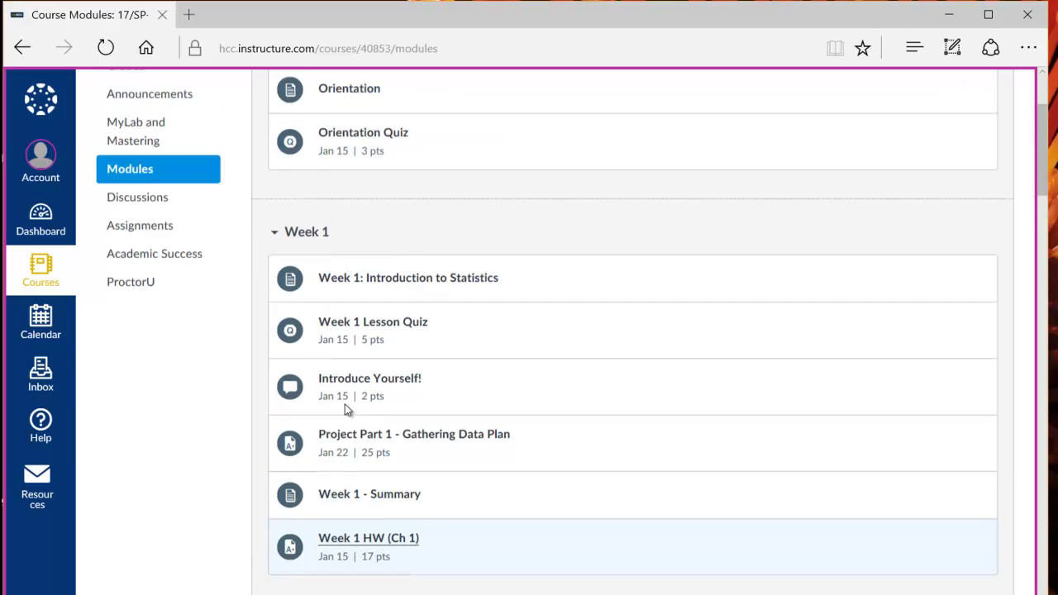
pyautogui.scroll(2, 345, 404)
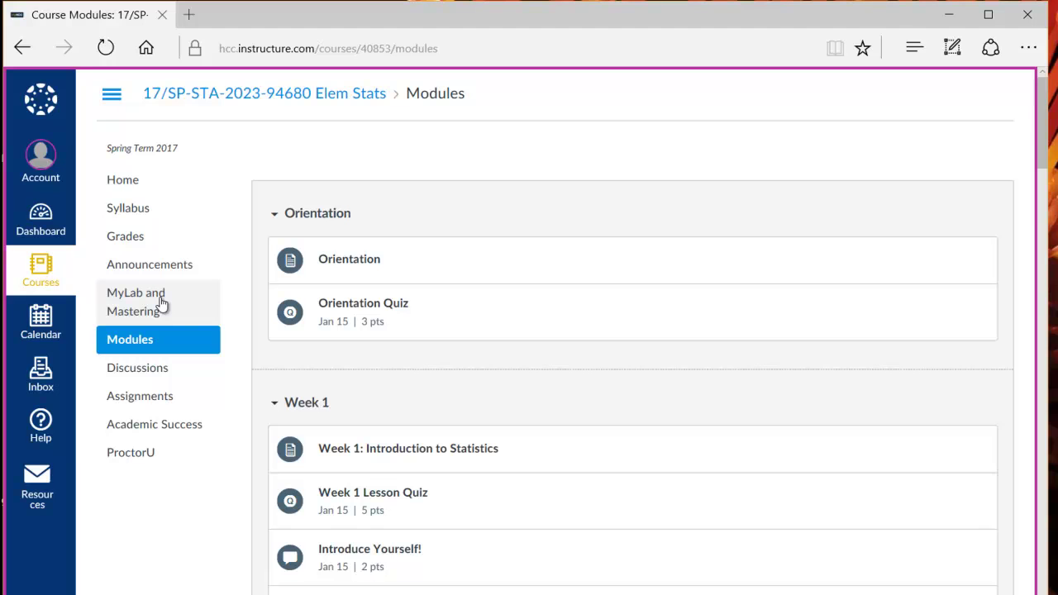
# Go to the MyLab and Mastering page with its MyStatLab links.
pyautogui.click(162, 304)
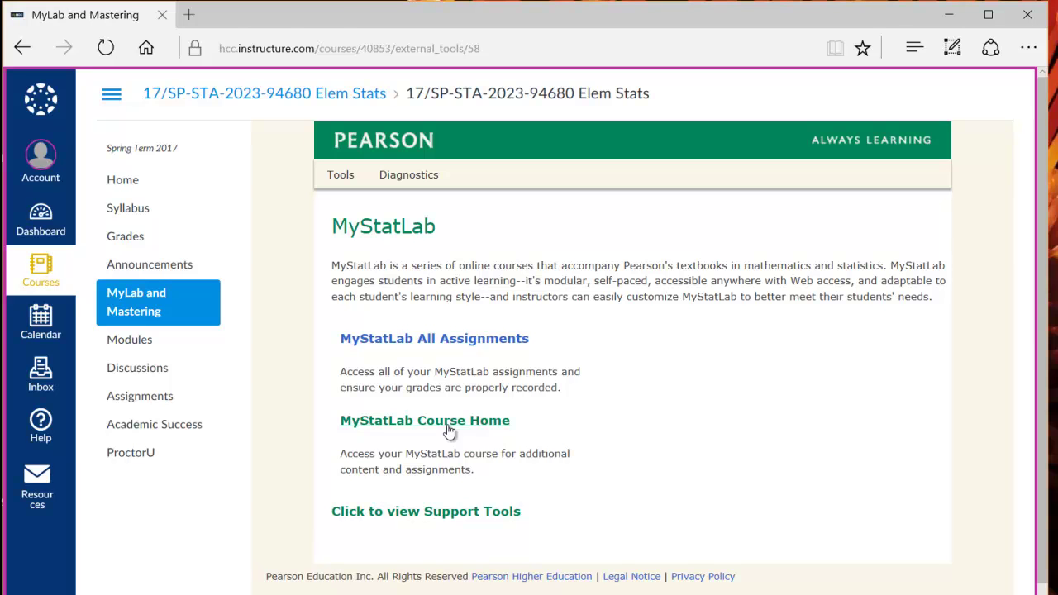
# Open MyStatLab Course Home, read the license agreement to its end and accept it.
pyautogui.click(449, 422)
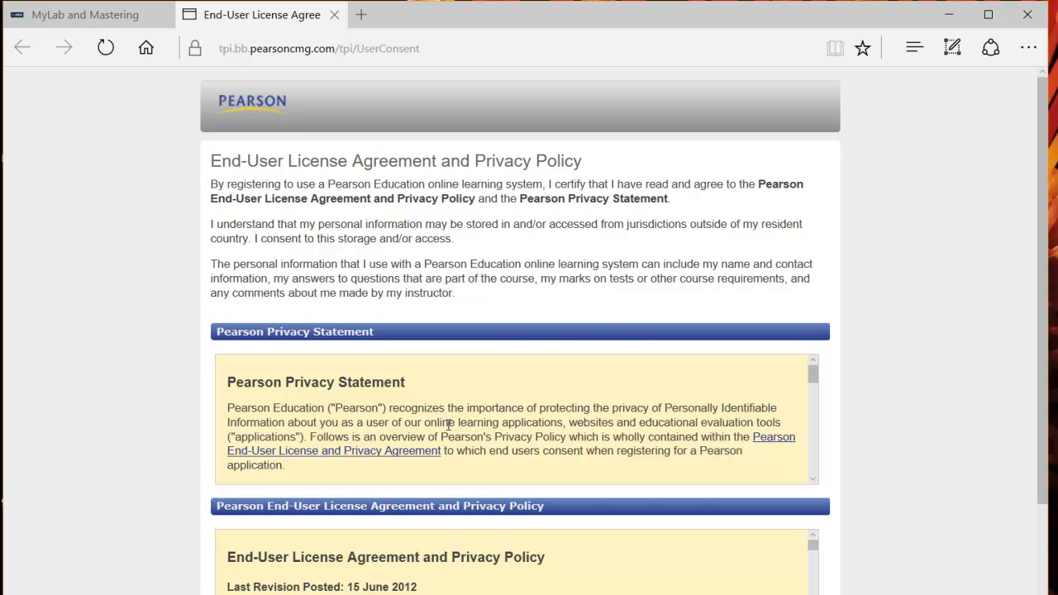
pyautogui.scroll(-2, 449, 424)
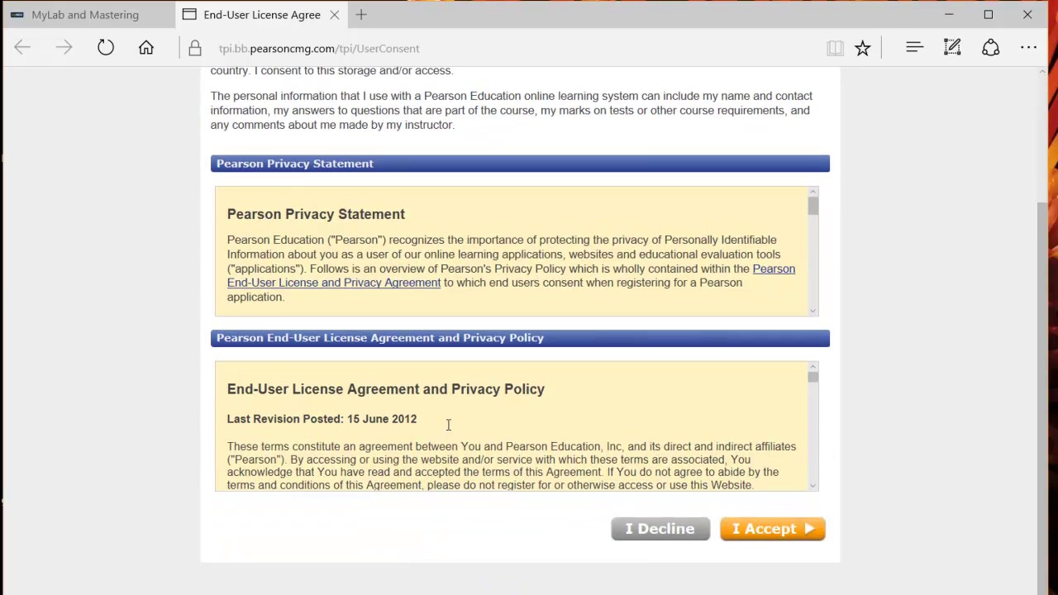
pyautogui.scroll(1, 449, 424)
pyautogui.scroll(-1, 448, 425)
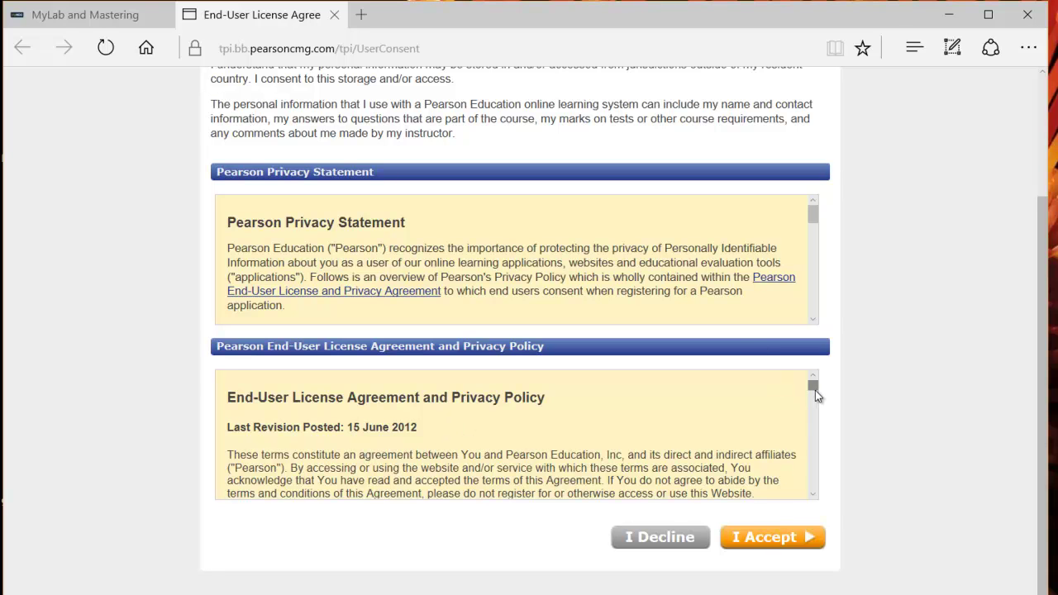
pyautogui.moveTo(815, 389); pyautogui.dragTo(816, 486)
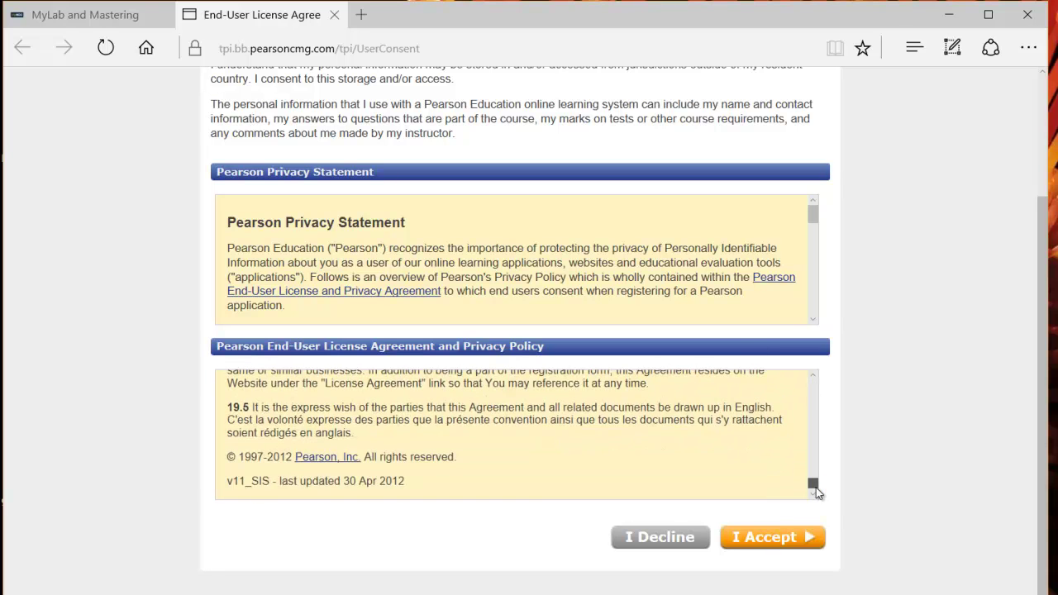
pyautogui.click(800, 539)
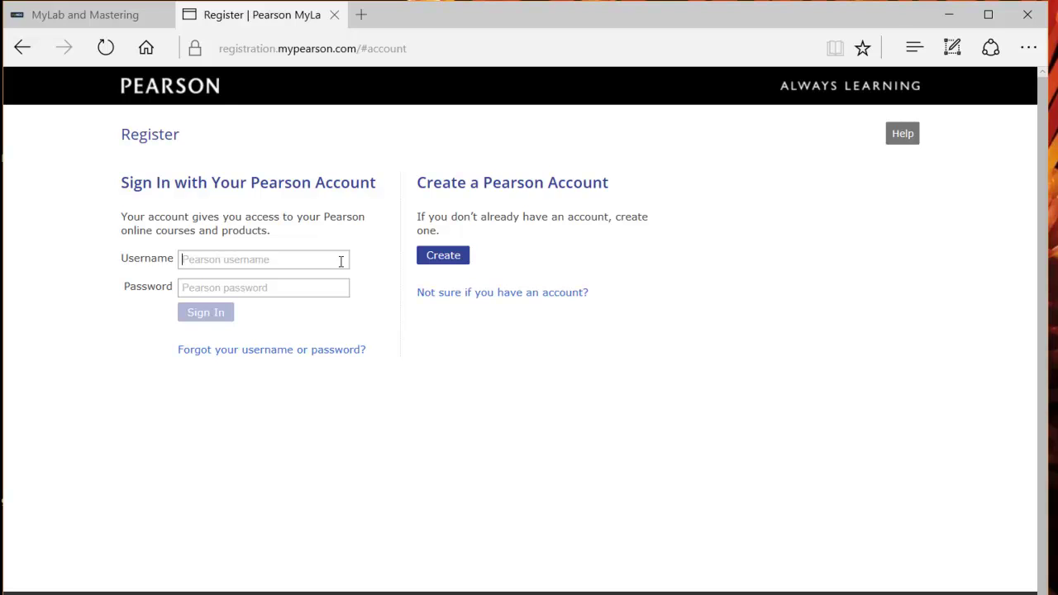
# Sign in with the existing Pearson account's e-mail username and password.
pyautogui.press('Tab')
pyautogui.write('●●●●●●●●●')
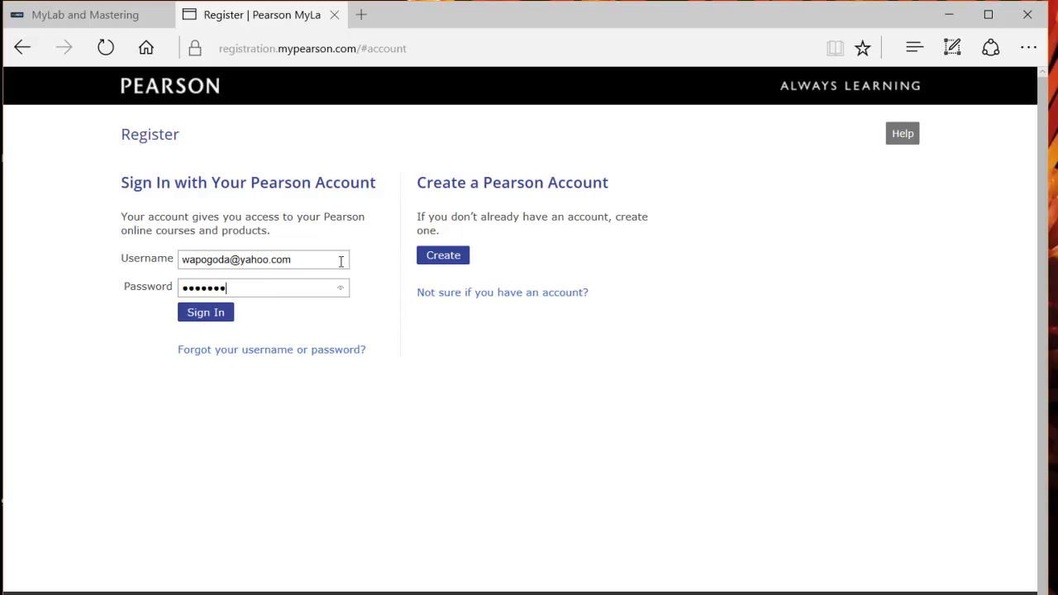
pyautogui.click(205, 314)
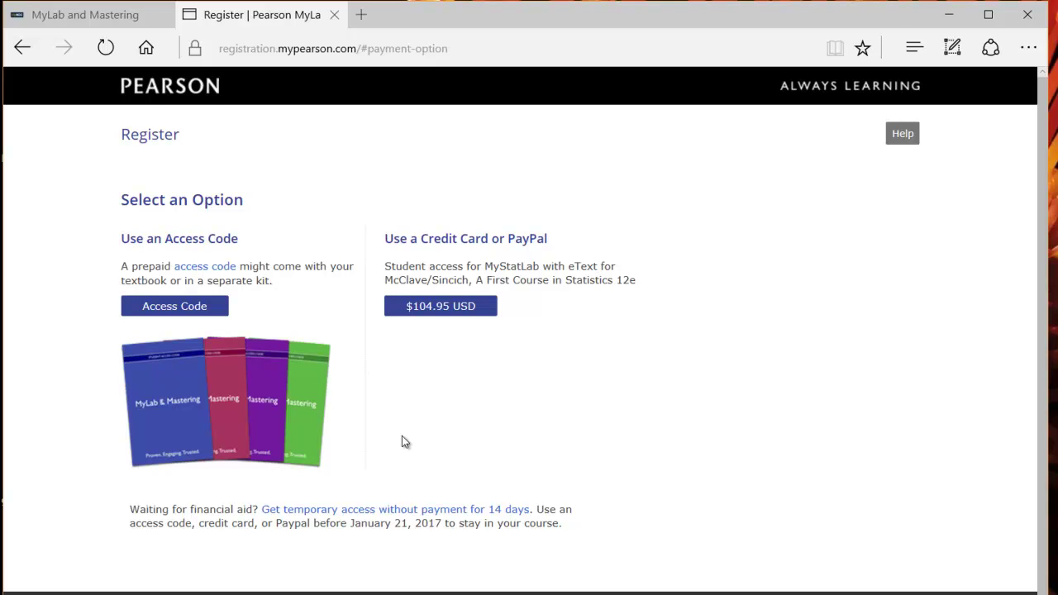
# Take 14-day temporary access without payment and go to the STA2023 course.
pyautogui.click(374, 511)
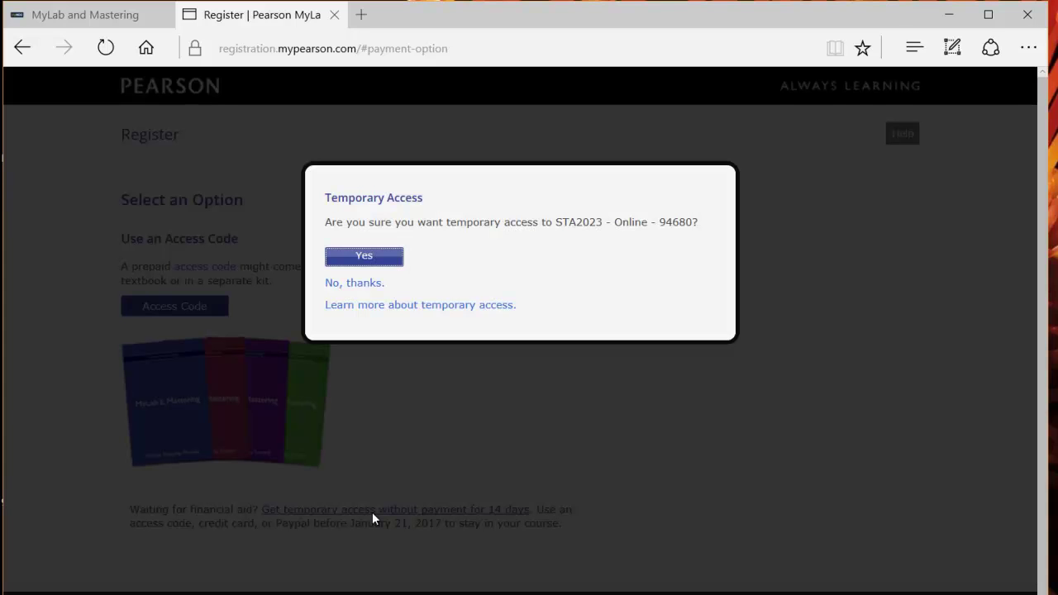
pyautogui.click(383, 259)
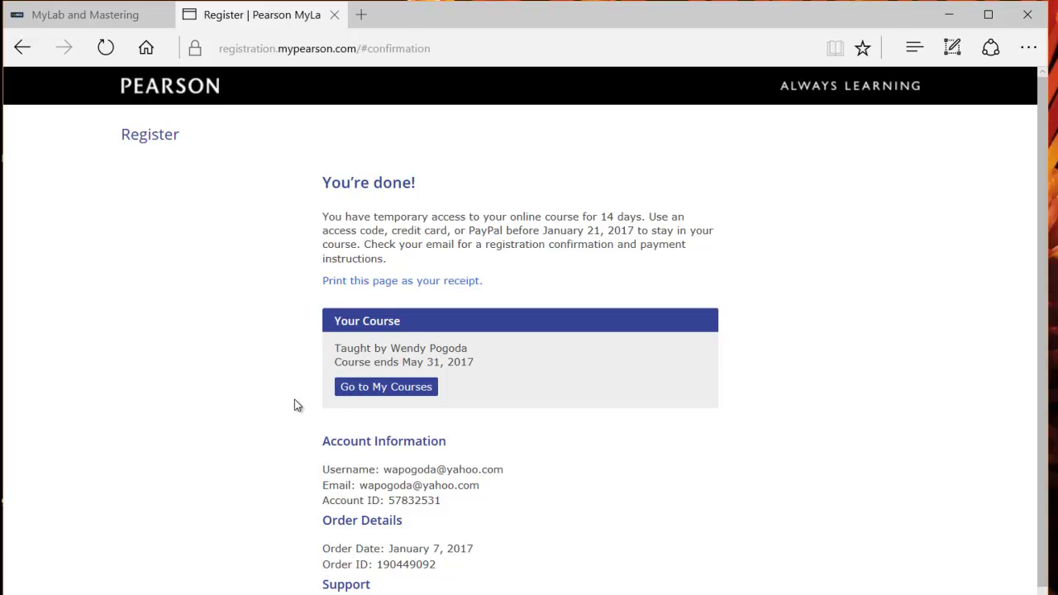
pyautogui.click(361, 392)
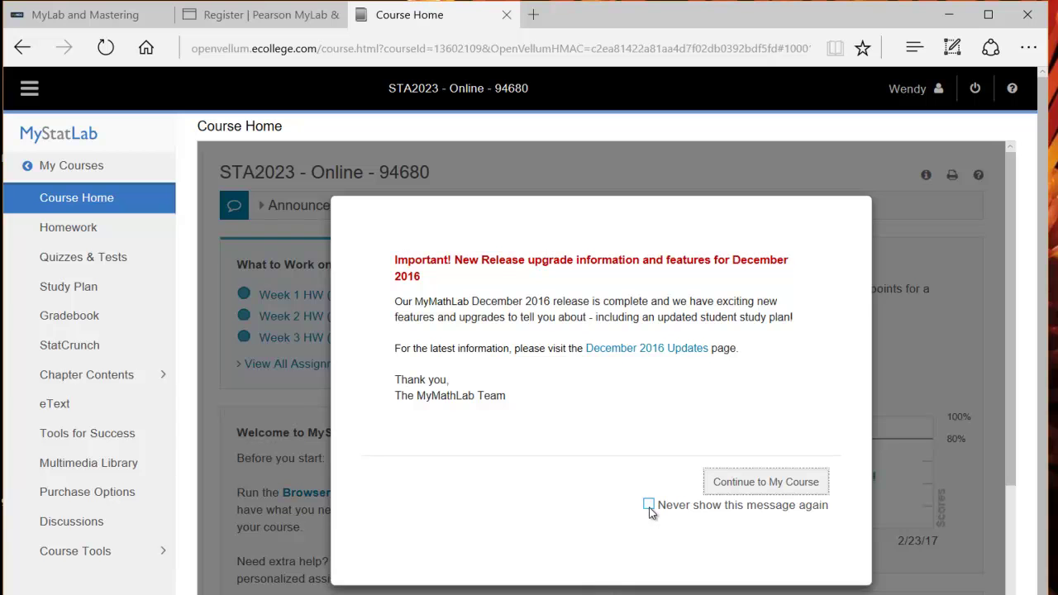
# Dismiss the MyStatLab release notes and enter the STA2023 course home.
pyautogui.click(742, 486)
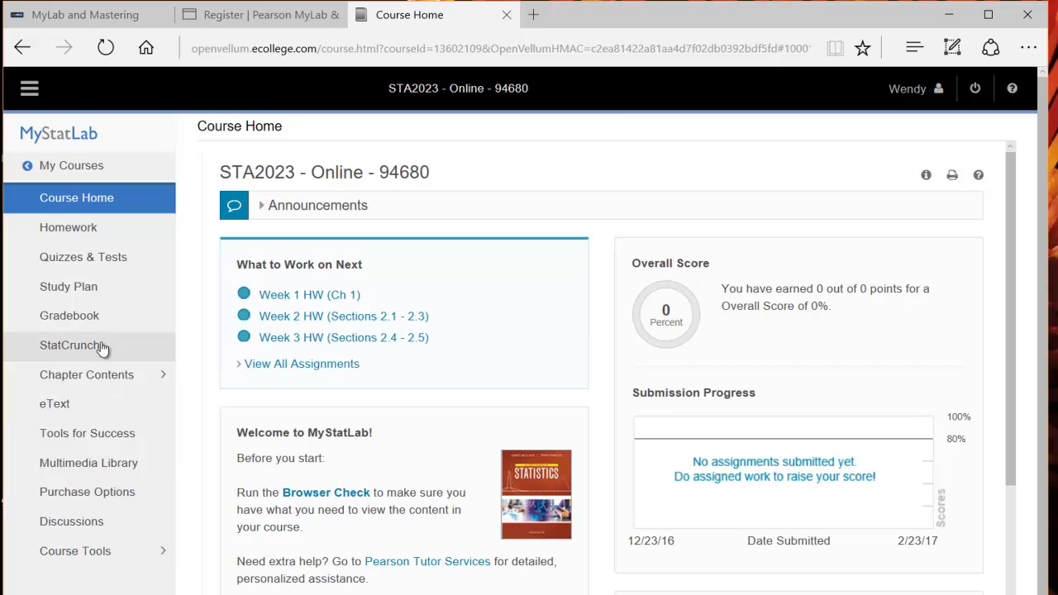
# From the course homework list, open the Week 2 HW (Sections 2.1 - 2.3) assignment.
pyautogui.click(98, 236)
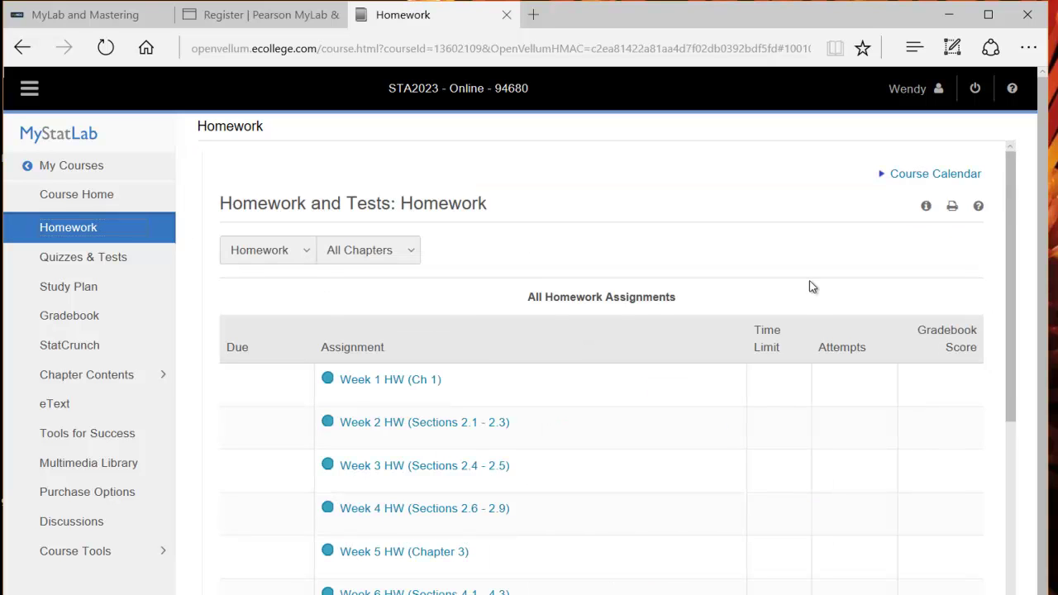
pyautogui.moveTo(1011, 205); pyautogui.dragTo(1010, 234)
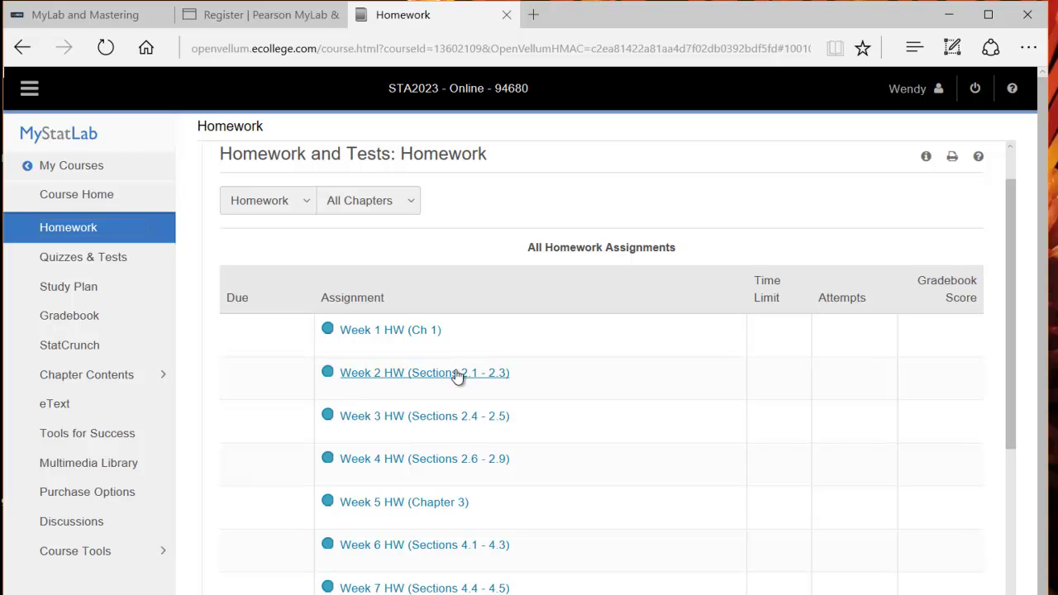
pyautogui.click(455, 374)
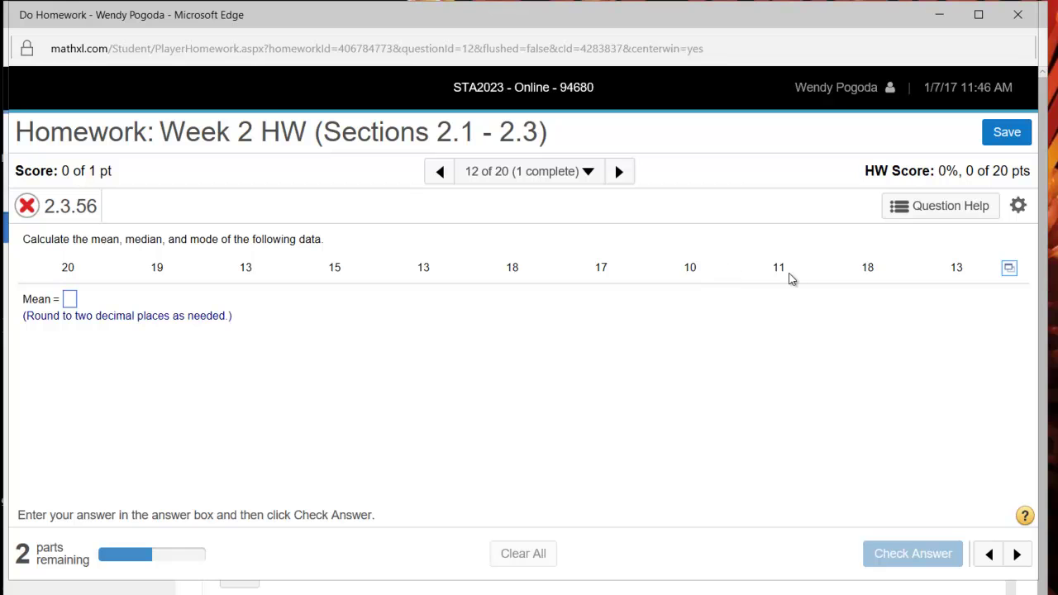
# Step through the View an Example walkthrough for the mean, then reopen Question Help.
pyautogui.click(918, 212)
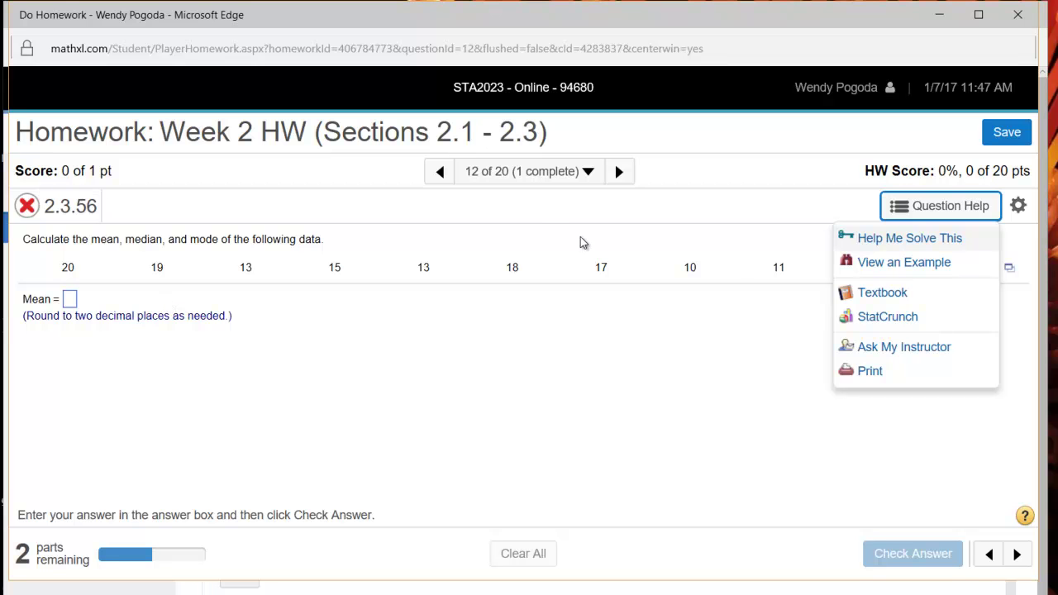
pyautogui.click(889, 262)
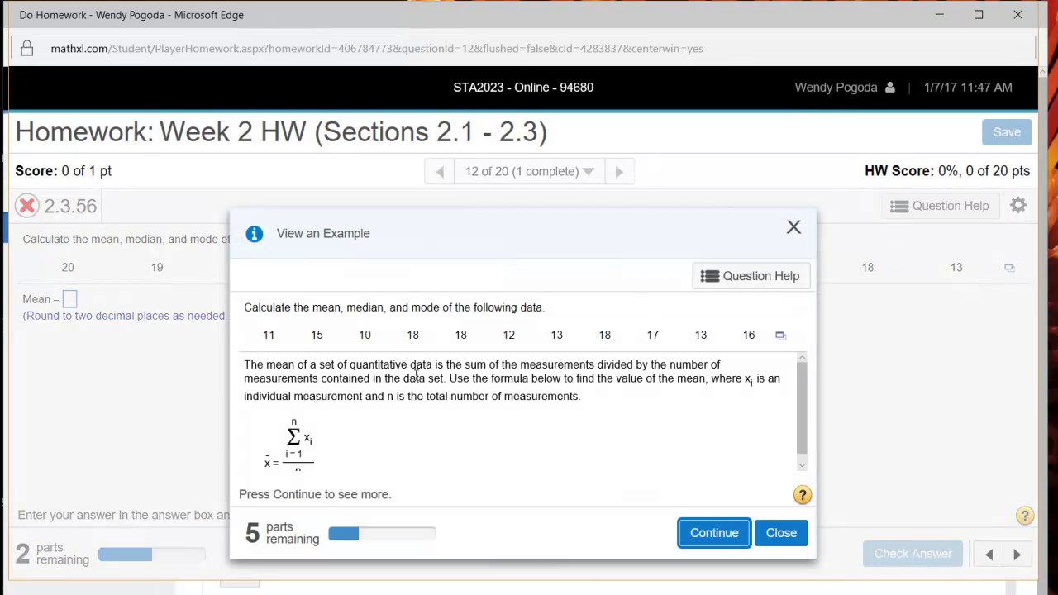
pyautogui.scroll(-1, 803, 415)
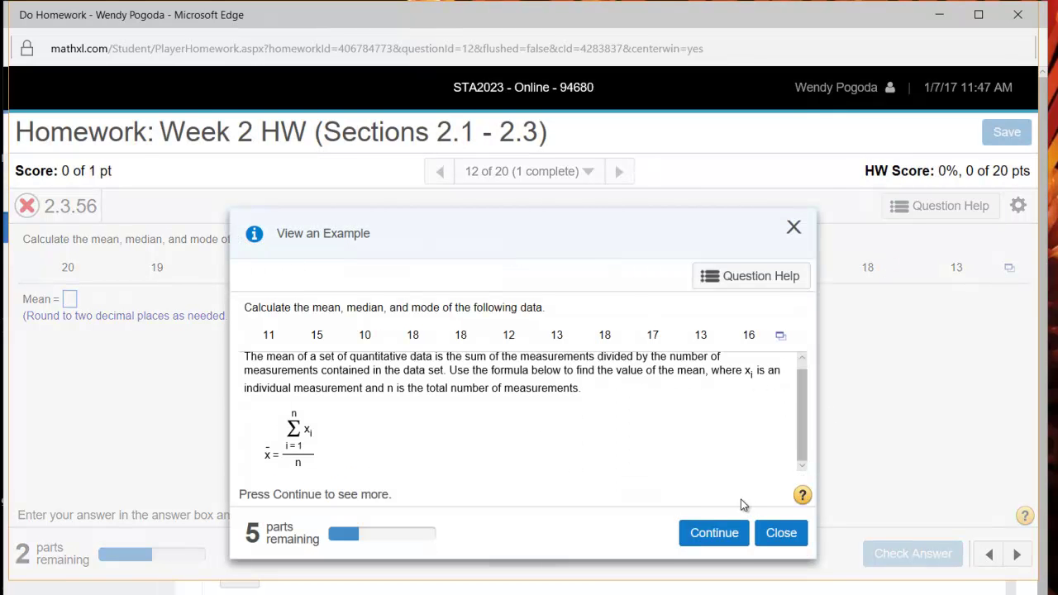
pyautogui.click(735, 534)
pyautogui.click(735, 534)
pyautogui.click(794, 227)
pyautogui.click(959, 210)
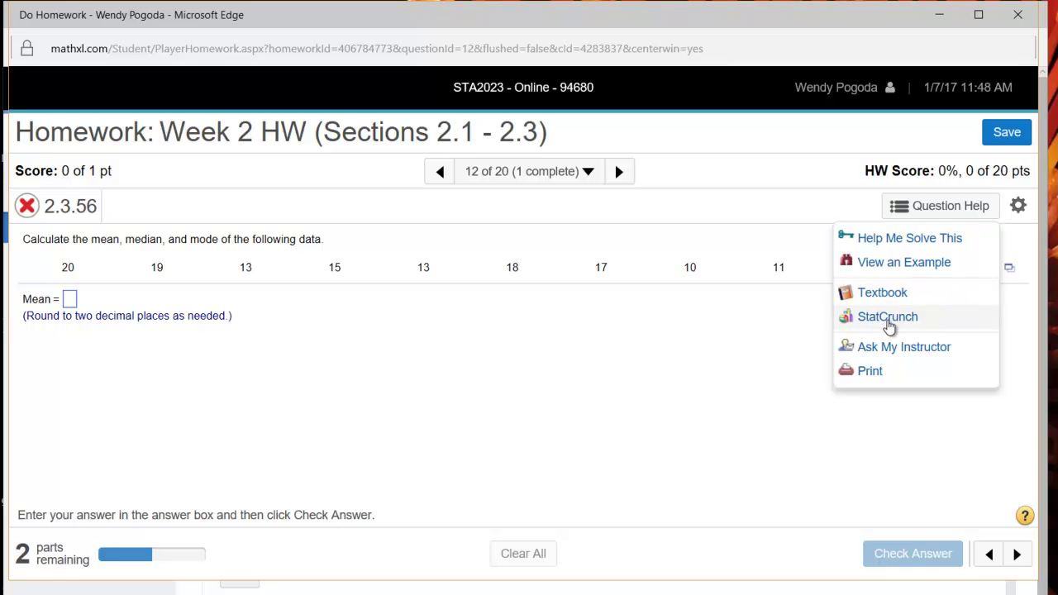
# Open and close the empty StatCrunch popup, then show the data table's export choices.
pyautogui.click(889, 319)
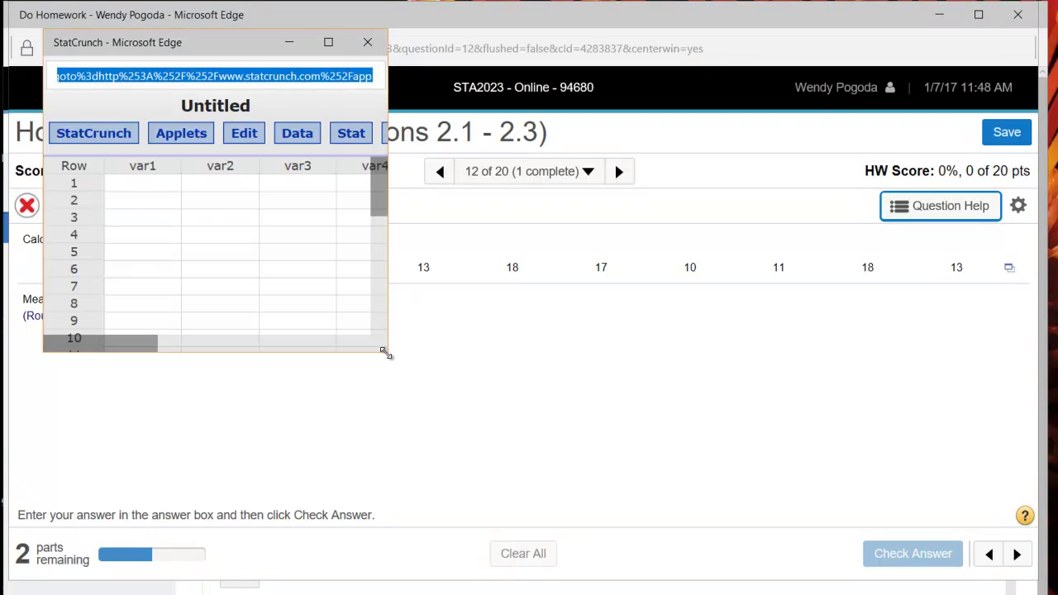
pyautogui.moveTo(388, 358); pyautogui.dragTo(592, 501)
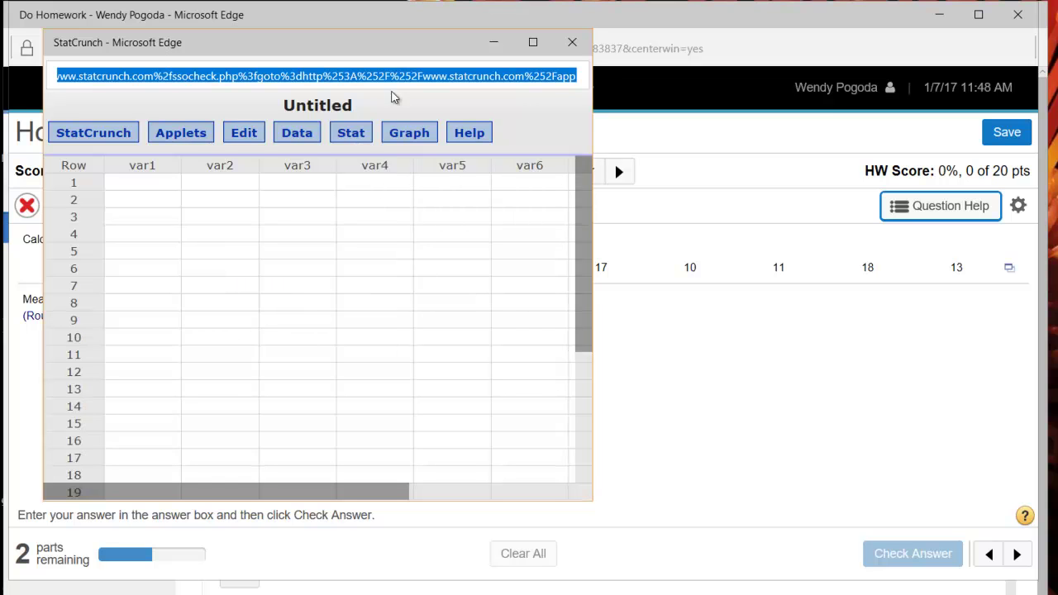
pyautogui.click(572, 43)
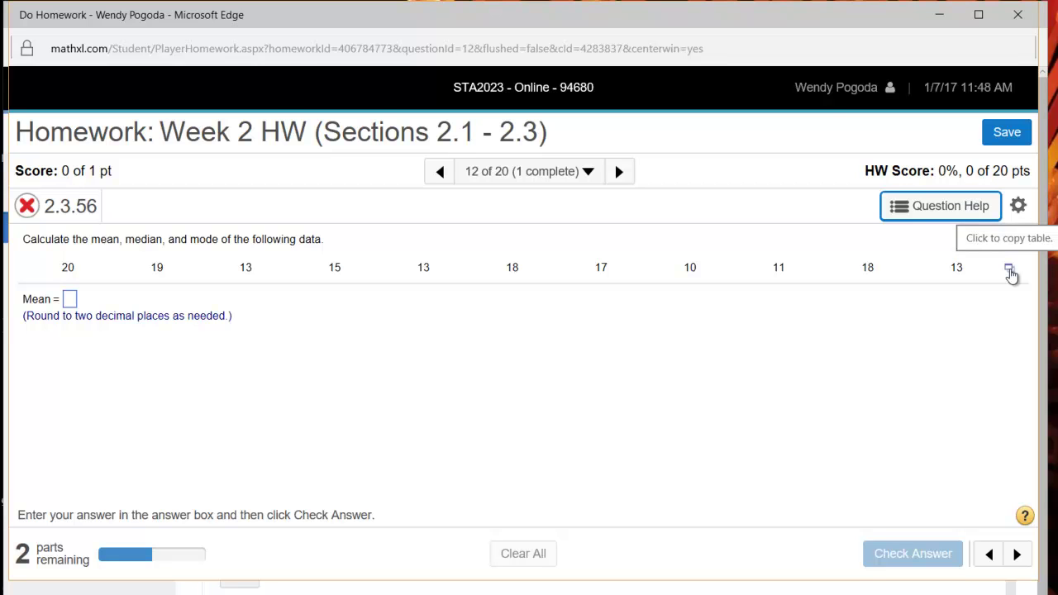
pyautogui.click(1010, 270)
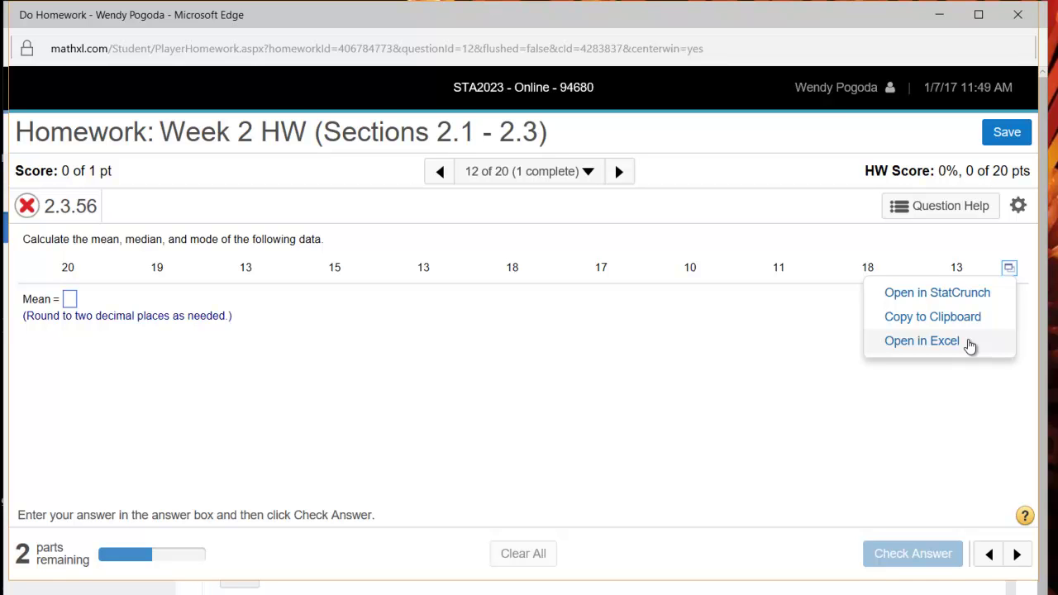
# Open question 2.3.56's data in StatCrunch and move the MyStatLab Data Set window aside.
pyautogui.click(939, 294)
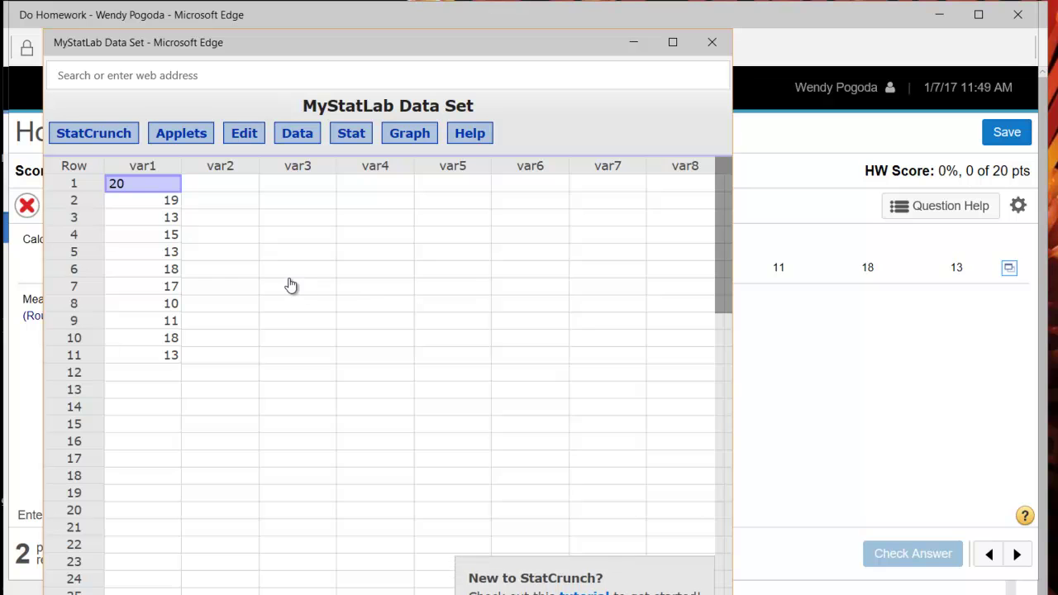
pyautogui.click(283, 271)
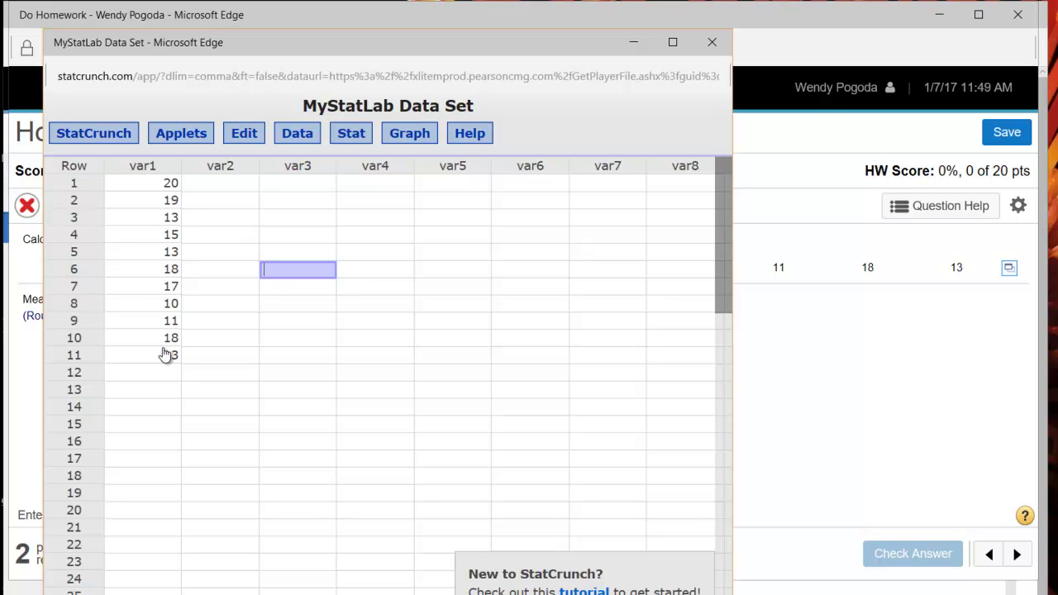
pyautogui.moveTo(262, 37); pyautogui.dragTo(488, 86)
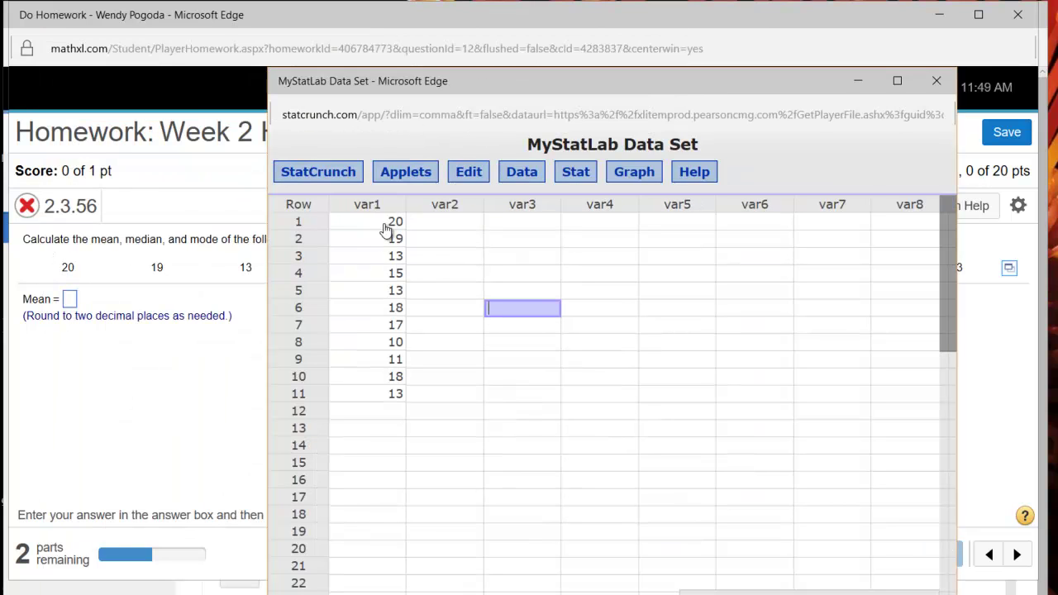
pyautogui.moveTo(495, 78); pyautogui.dragTo(476, 32)
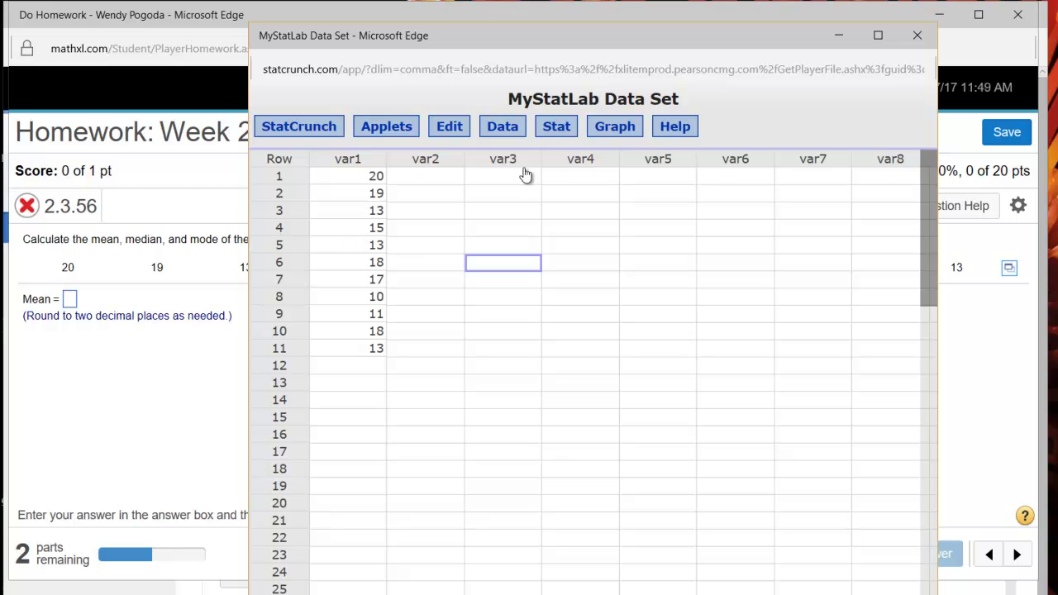
# Open Stat > Summary Stats > Columns with var1 selected.
pyautogui.click(564, 138)
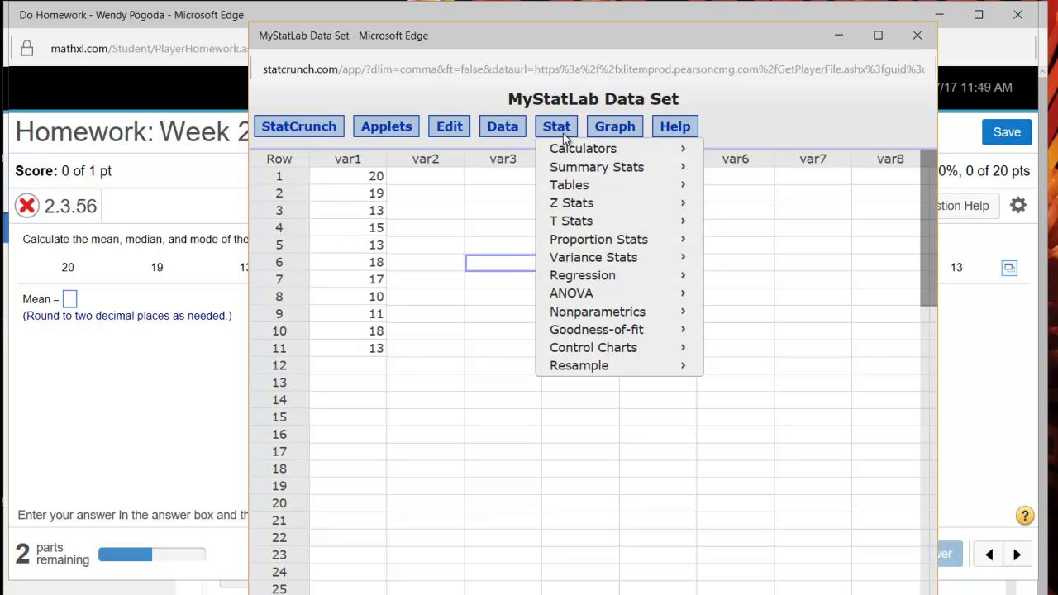
pyautogui.moveTo(566, 171)
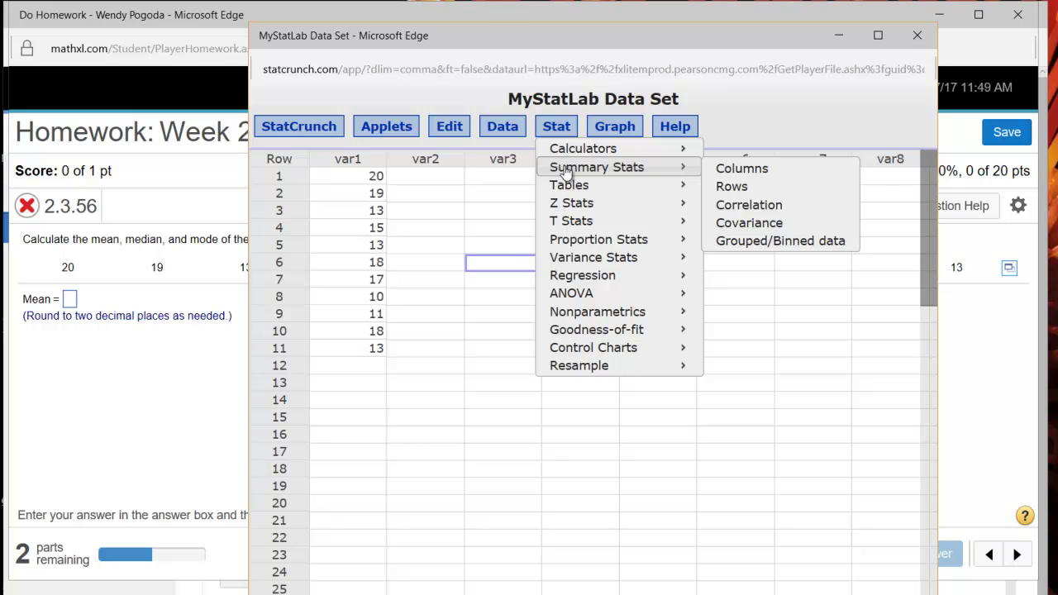
pyautogui.click(733, 174)
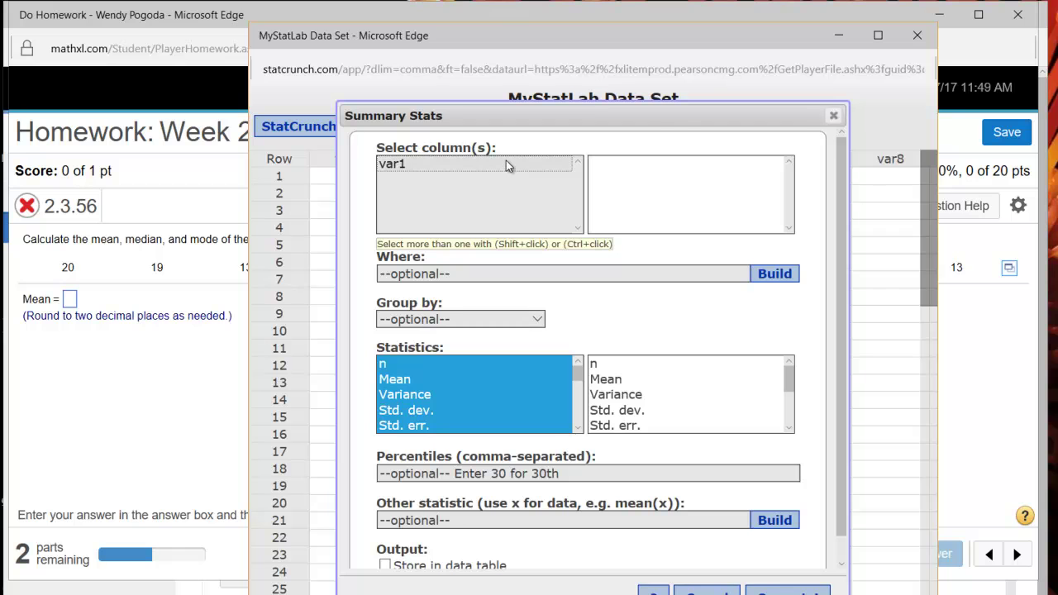
pyautogui.click(506, 163)
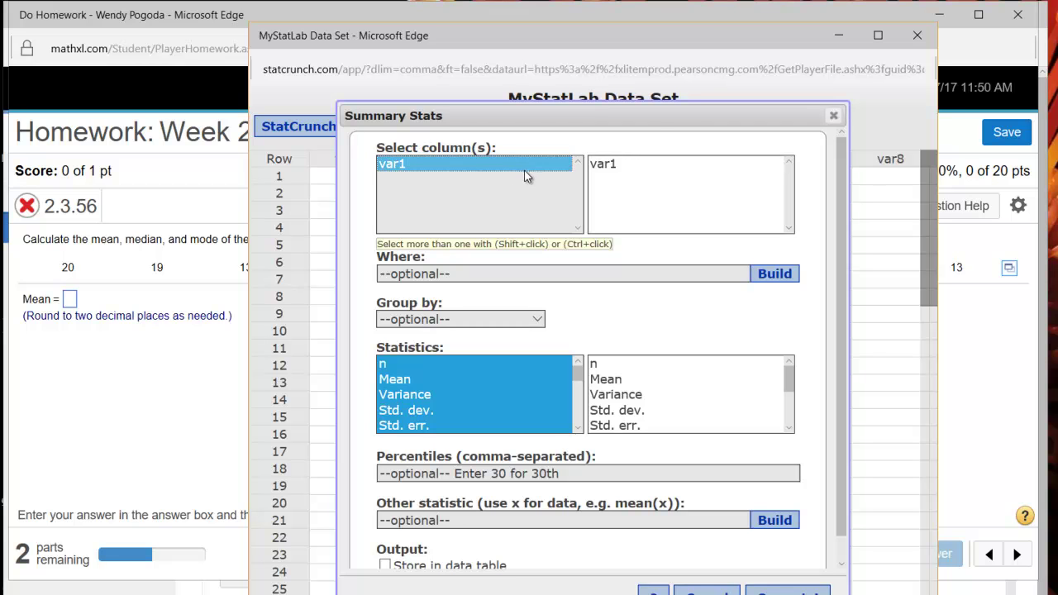
# Compute Mean, Median and Mode for var1, giving 15.181818, 15 and 13.
pyautogui.click(530, 367)
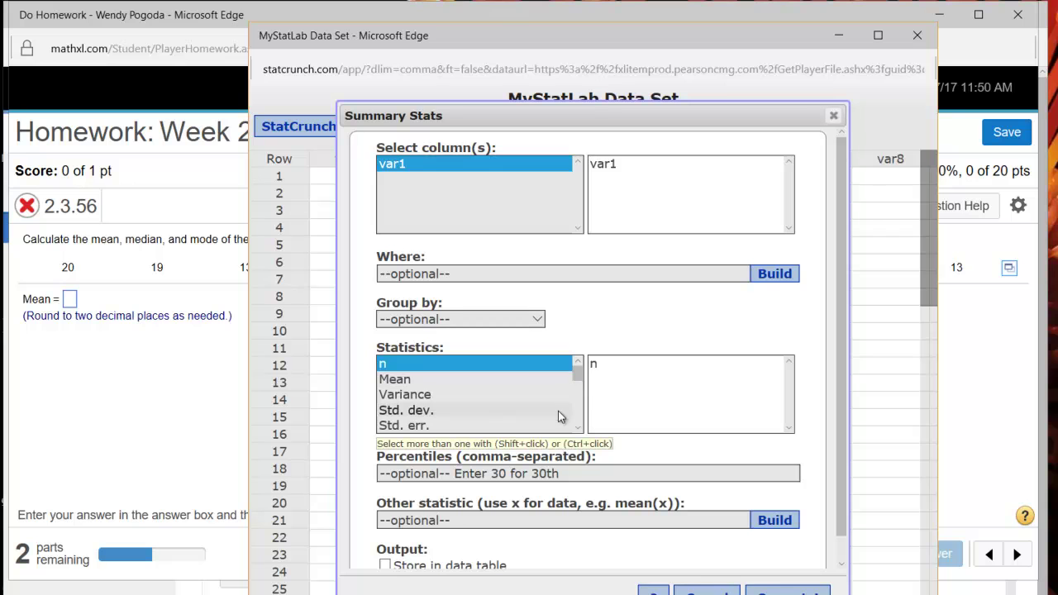
pyautogui.click(512, 379)
pyautogui.click(577, 428)
pyautogui.click(578, 427)
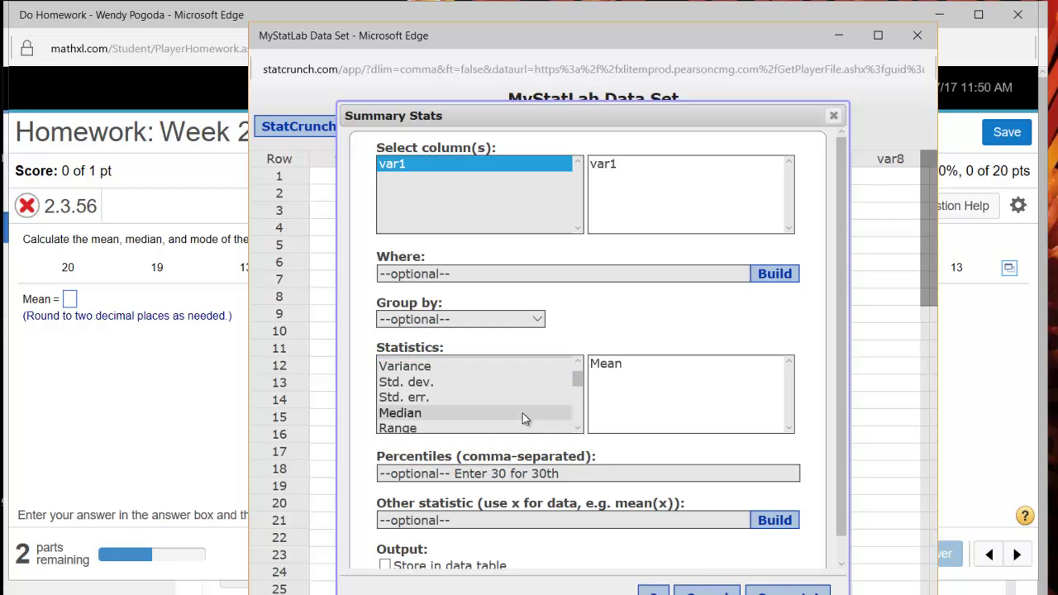
pyautogui.keyDown('ctrl'); pyautogui.click(523, 413); pyautogui.keyUp('ctrl')
pyautogui.click(578, 428)
pyautogui.scroll(-4, 578, 428)
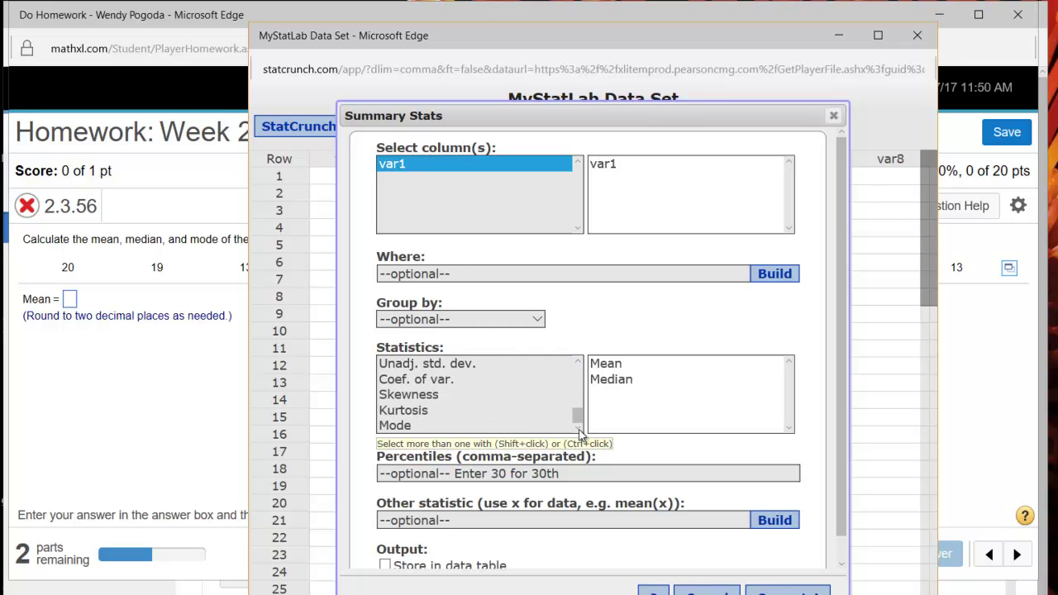
pyautogui.keyDown('ctrl'); pyautogui.click(559, 426); pyautogui.keyUp('ctrl')
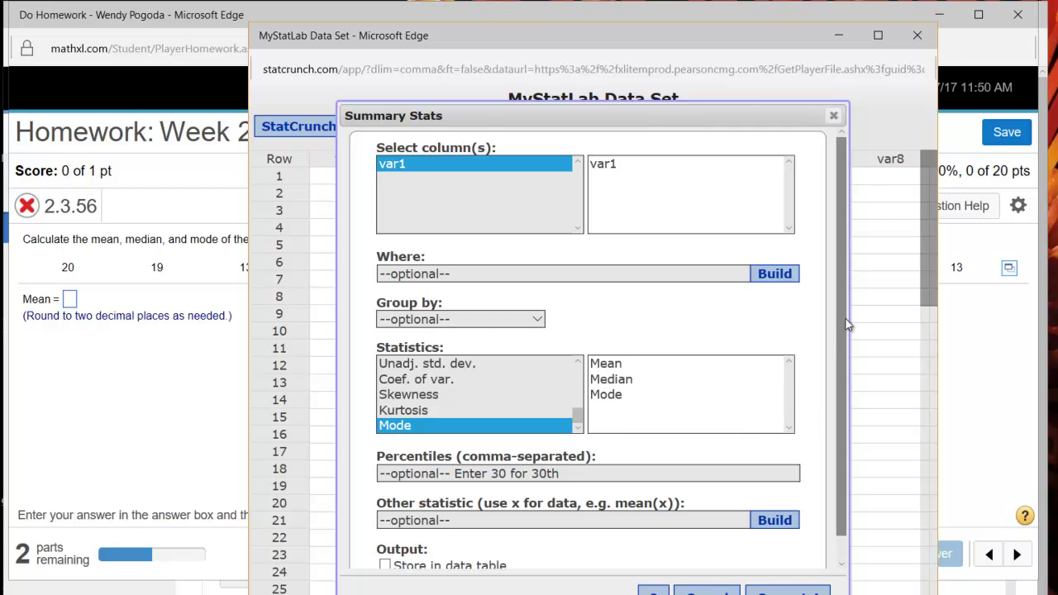
pyautogui.moveTo(842, 324); pyautogui.dragTo(827, 398)
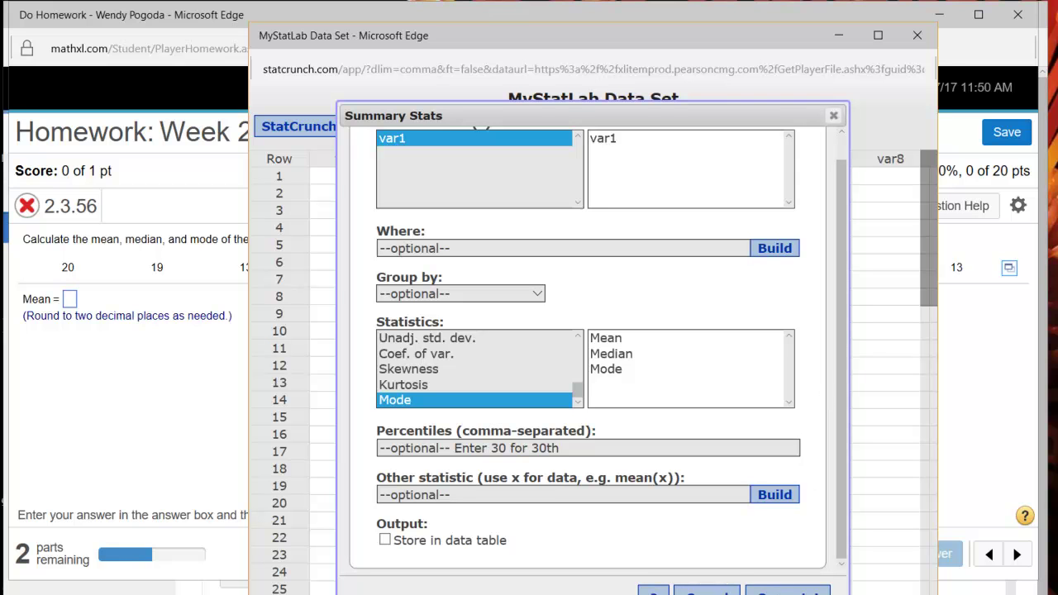
pyautogui.click(788, 590)
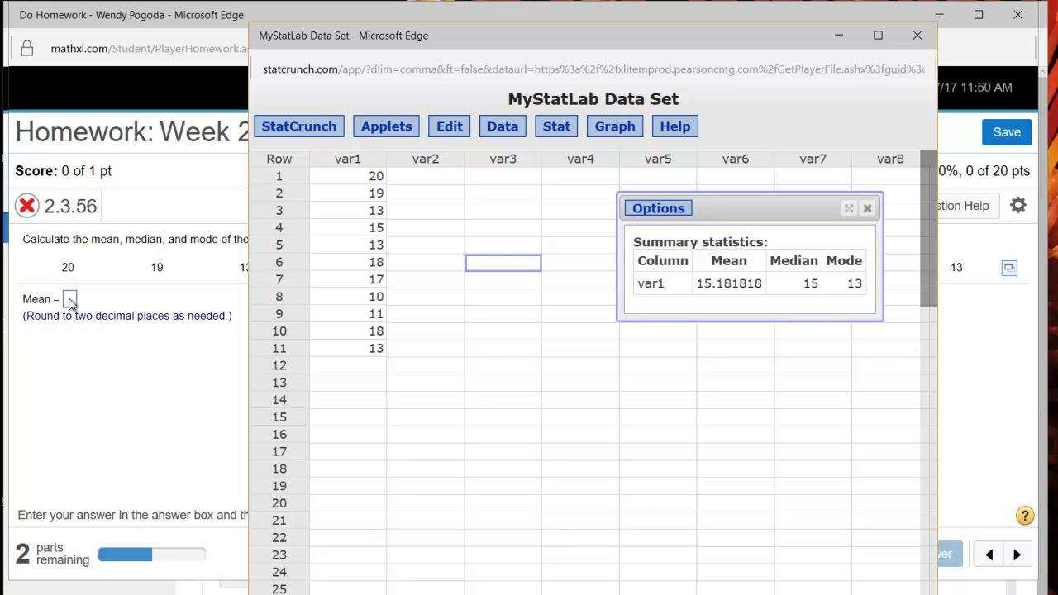
# Enter 15.18 as the mean and check it.
pyautogui.click(70, 301)
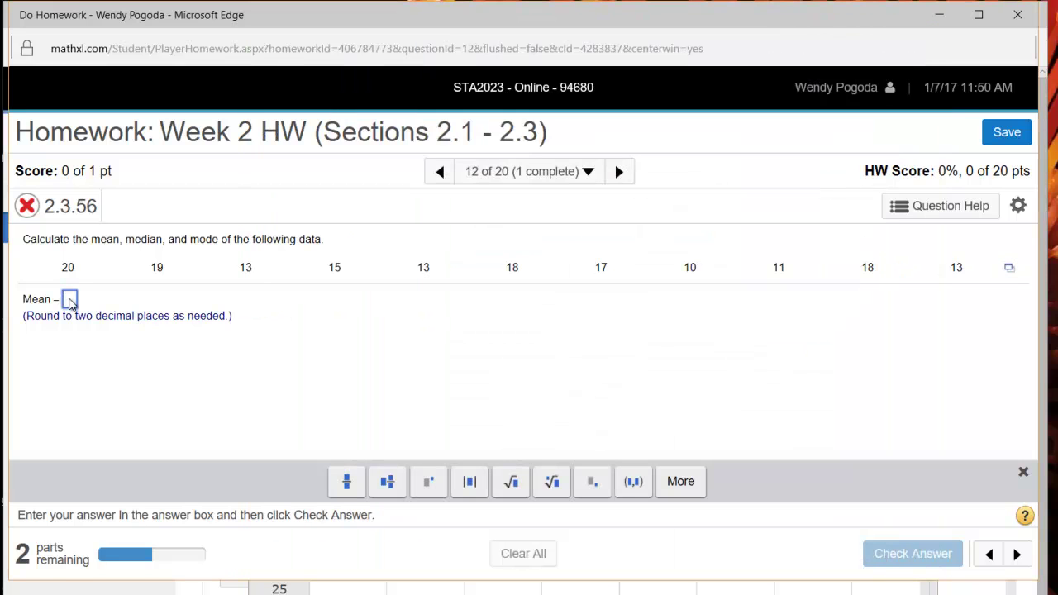
pyautogui.write('15.18')
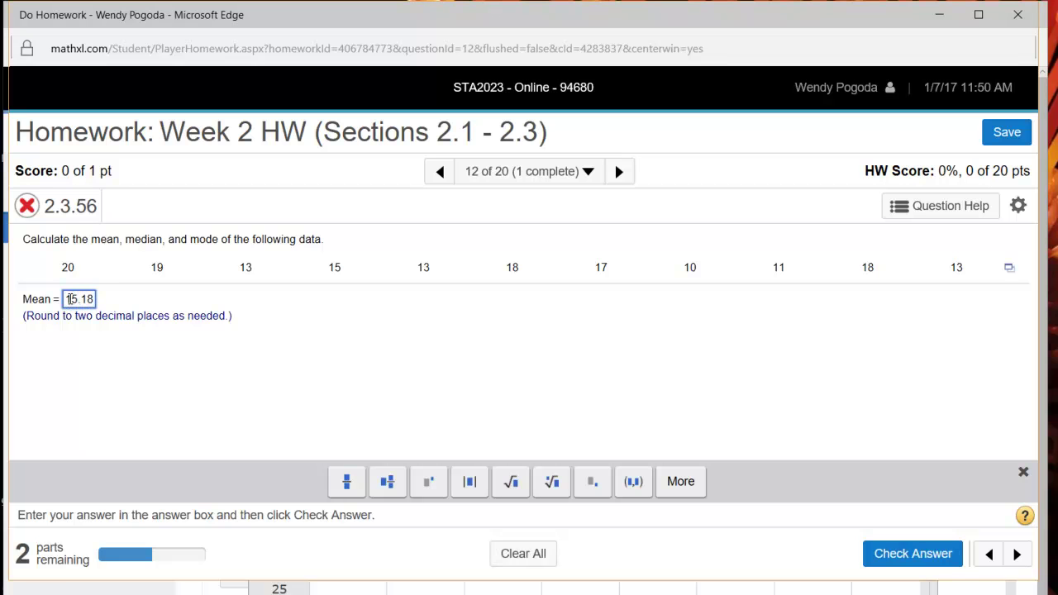
pyautogui.press('Return')
pyautogui.click(521, 406)
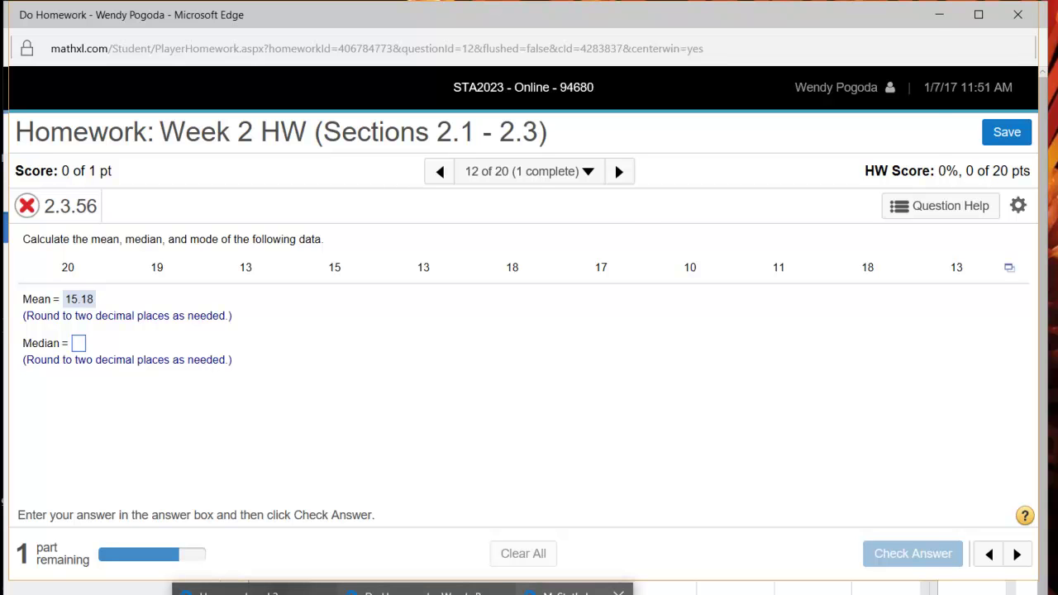
pyautogui.click(574, 587)
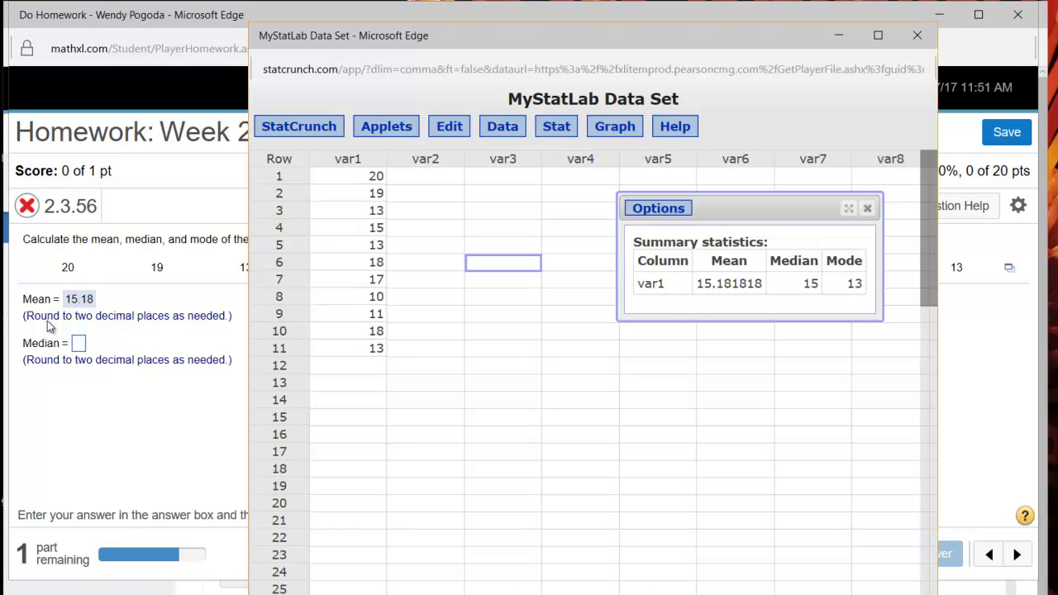
pyautogui.click(81, 346)
# Enter and correct the median to 15 and check the answer.
pyautogui.click(81, 345)
pyautogui.write('15')
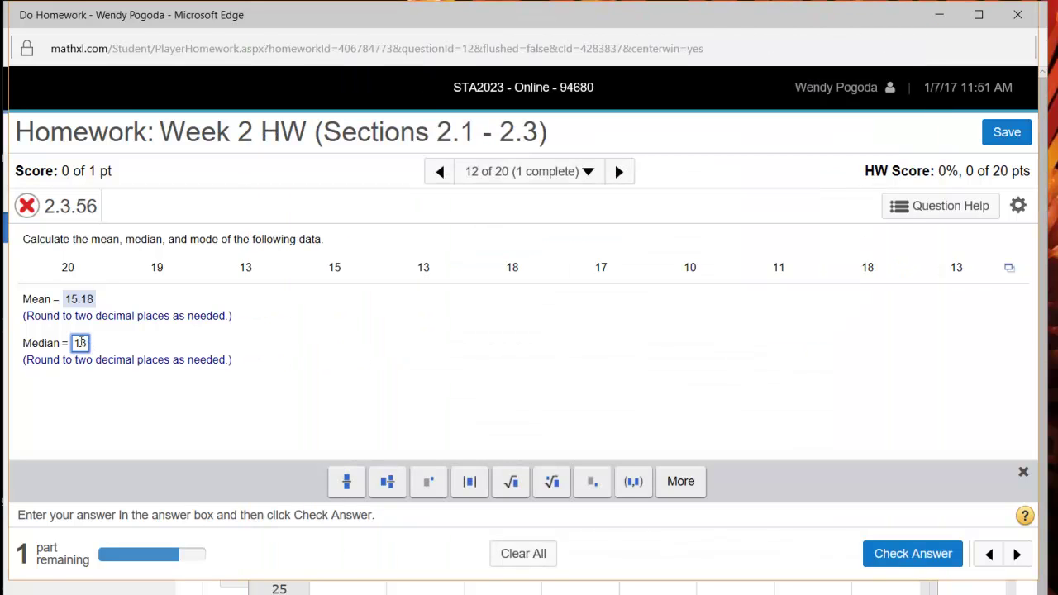
pyautogui.press('Return')
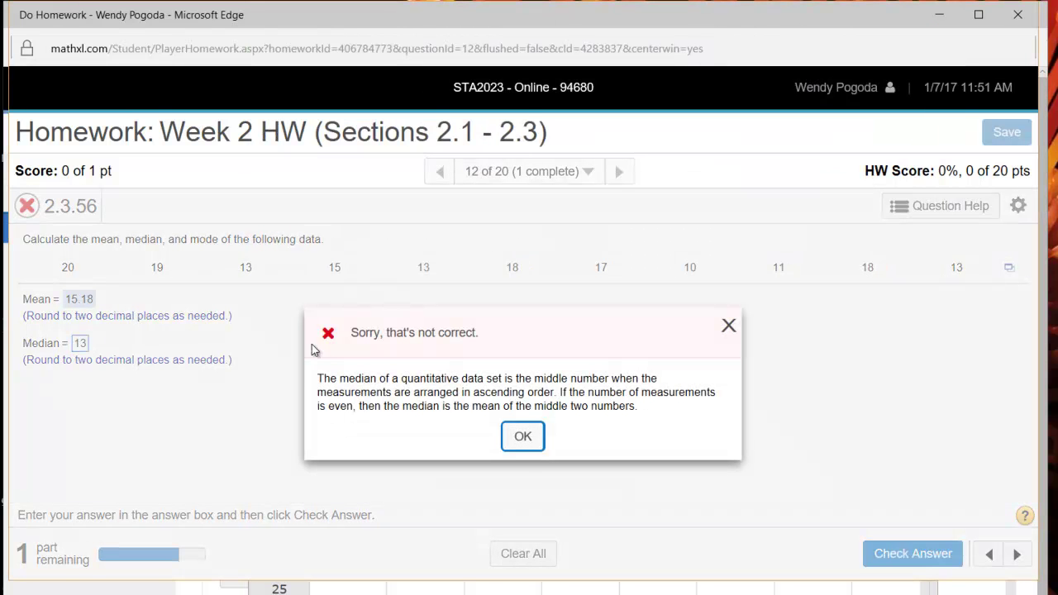
pyautogui.click(523, 438)
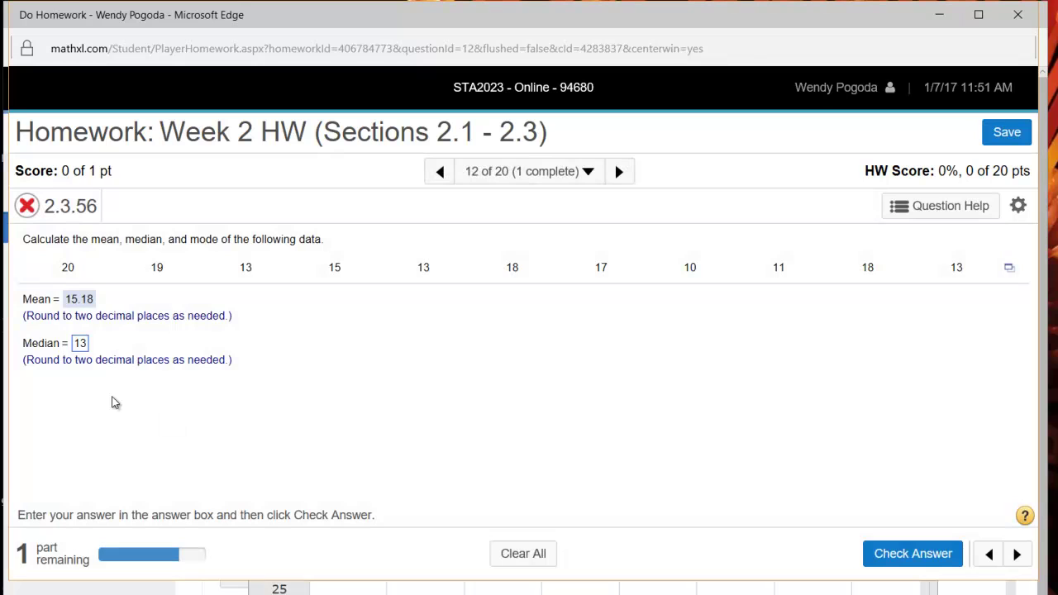
pyautogui.click(80, 343)
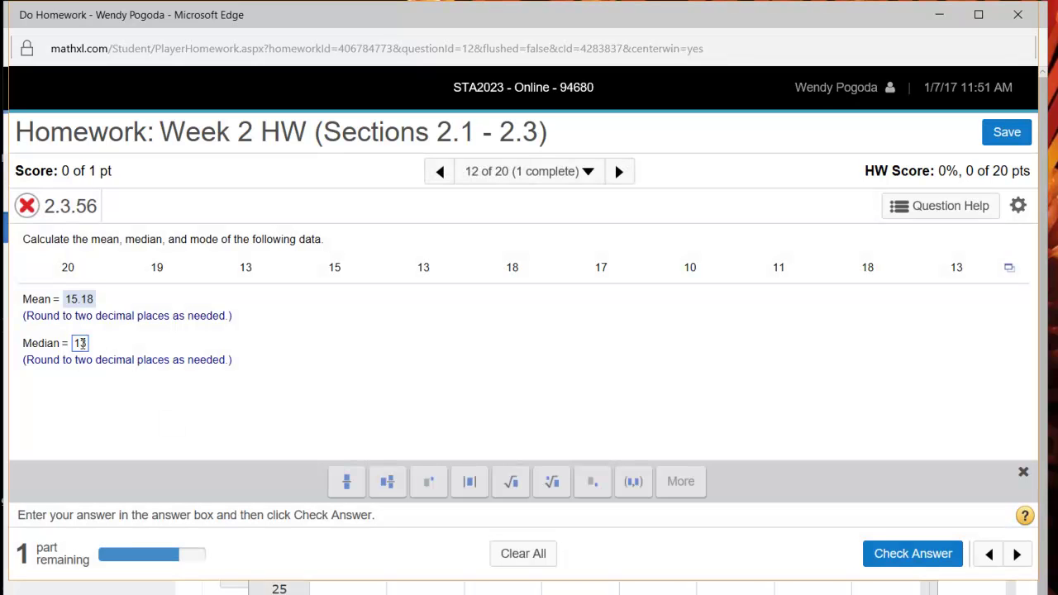
pyautogui.press('BackSpace')
pyautogui.write('5')
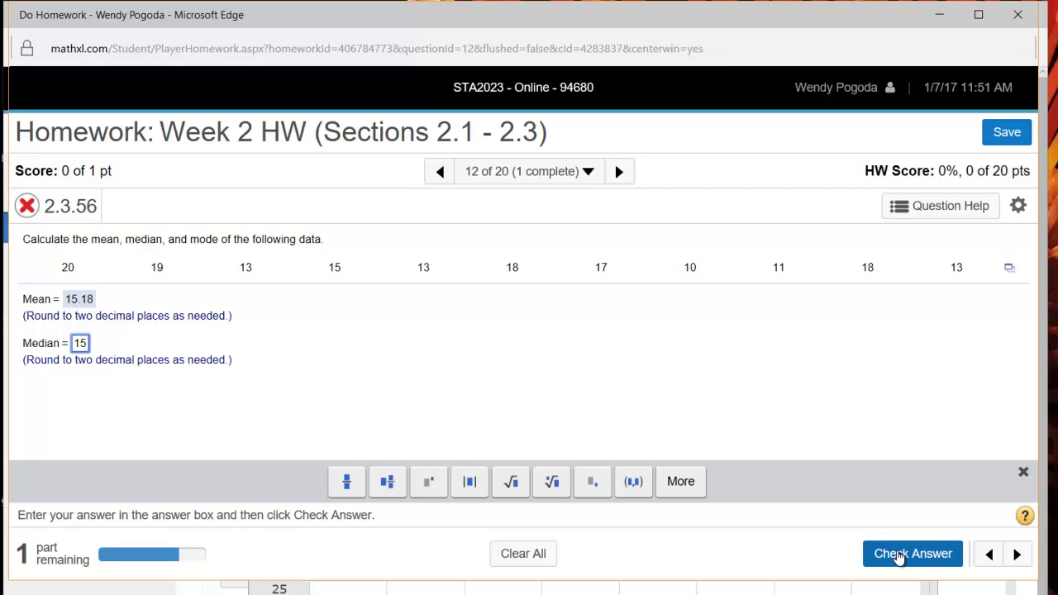
pyautogui.click(893, 554)
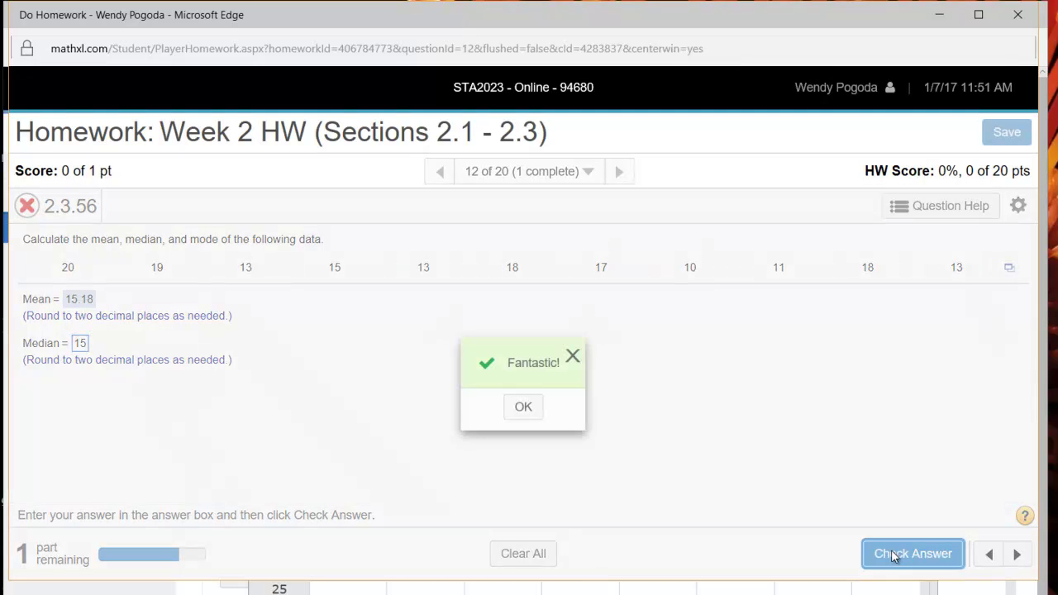
pyautogui.click(529, 408)
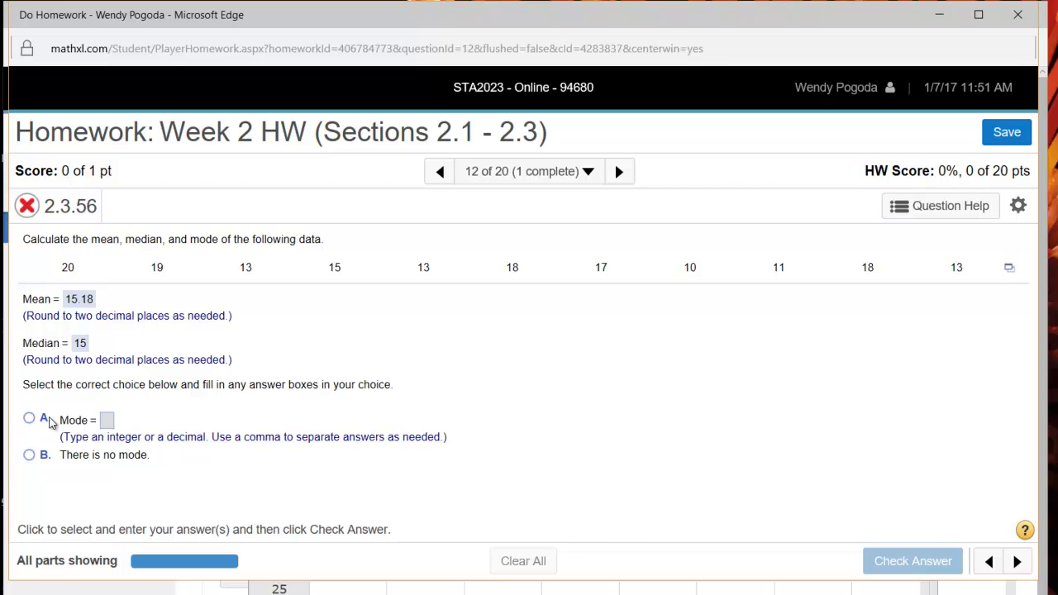
# Choose option A and enter 13 as the mode, then check the answer.
pyautogui.click(30, 420)
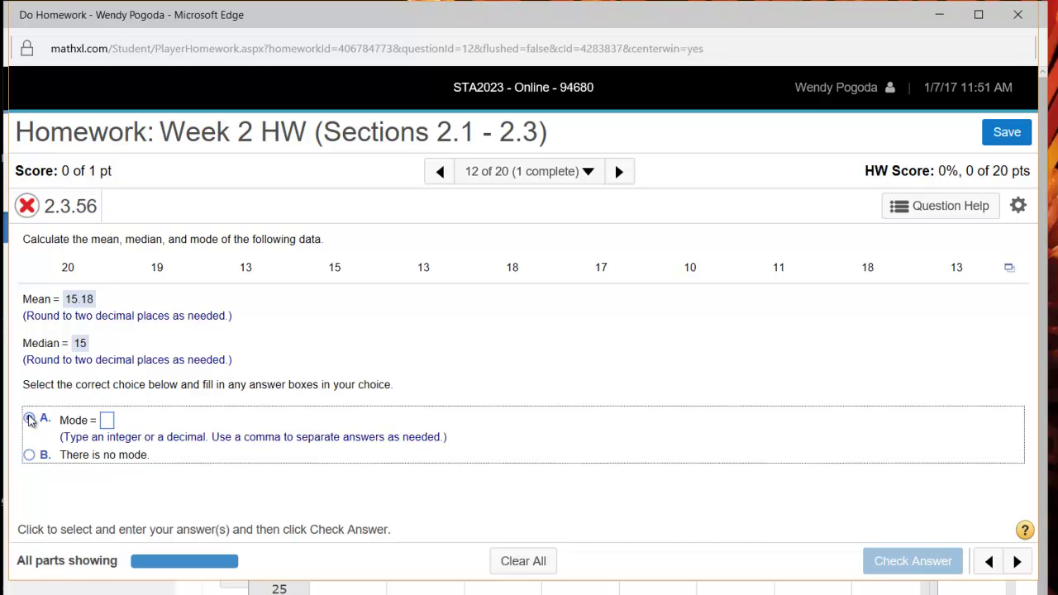
pyautogui.click(107, 420)
pyautogui.write('13')
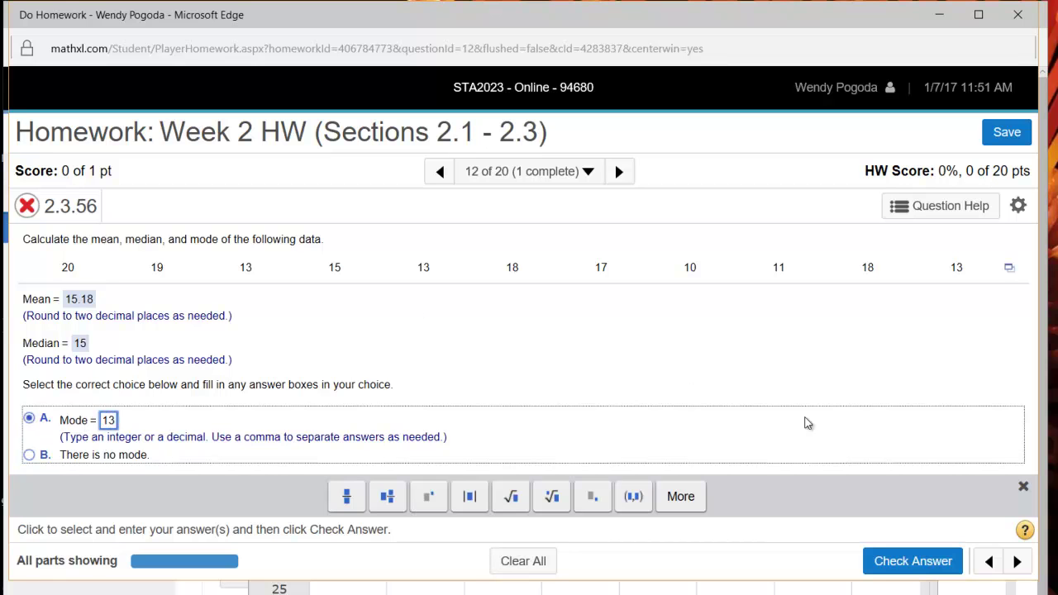
pyautogui.click(928, 569)
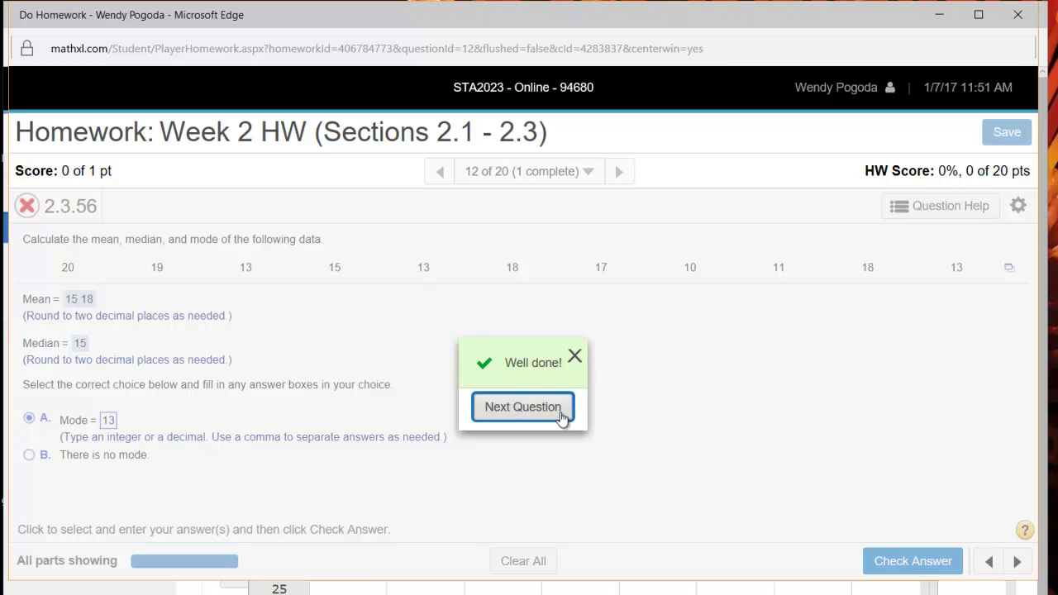
pyautogui.click(575, 361)
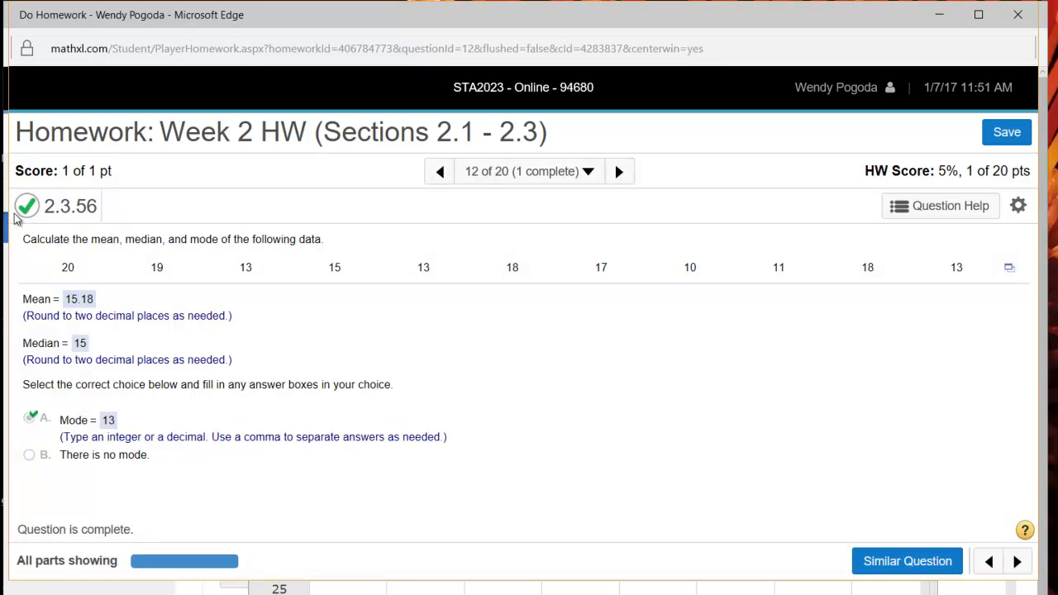
# Review the homework question overview, then save and exit the Week 2 HW player.
pyautogui.click(586, 174)
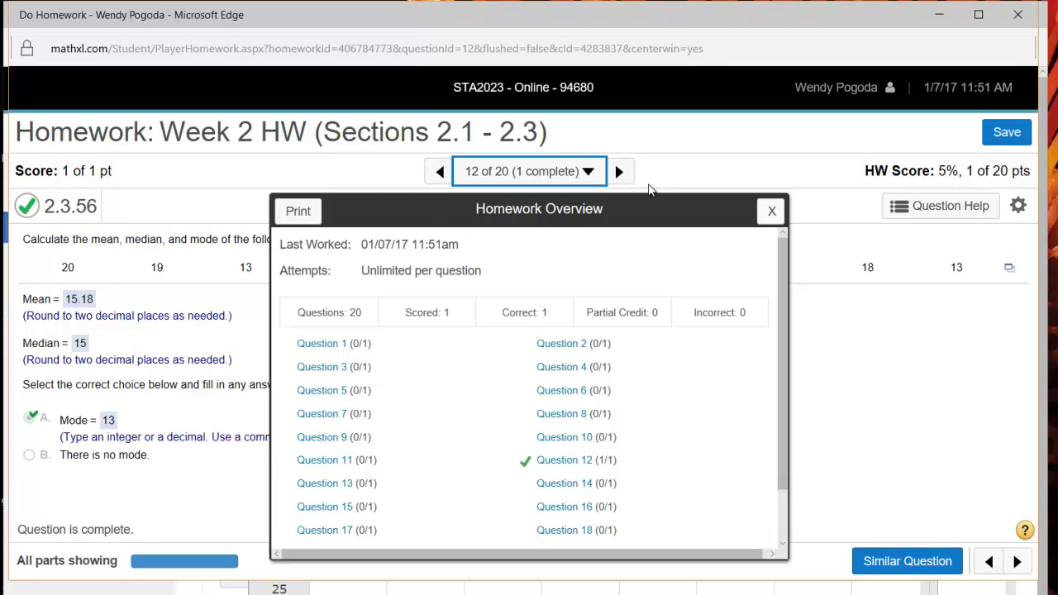
pyautogui.click(771, 213)
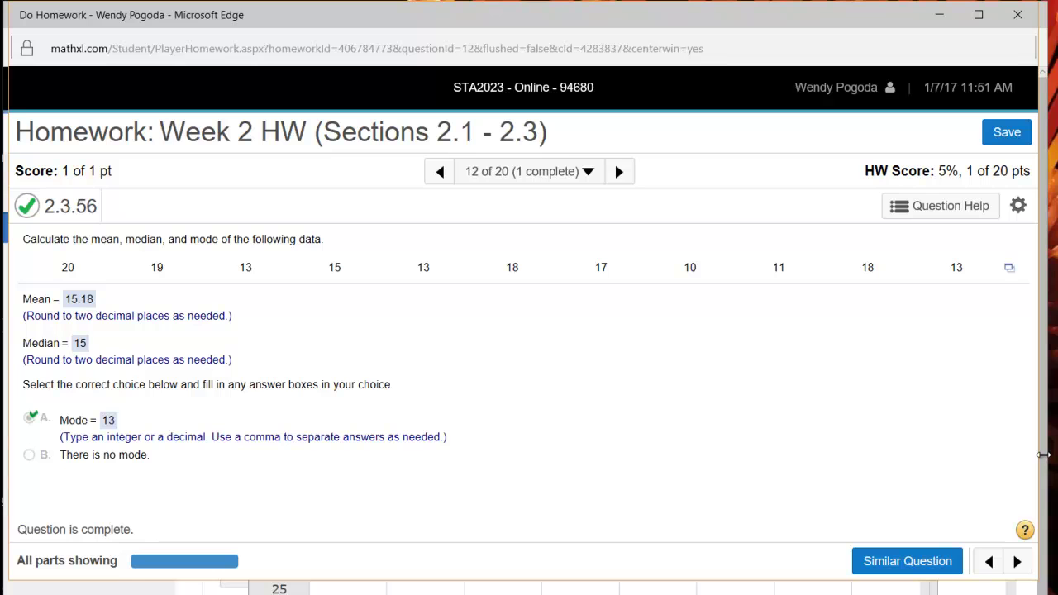
pyautogui.moveTo(1044, 455); pyautogui.dragTo(1045, 455)
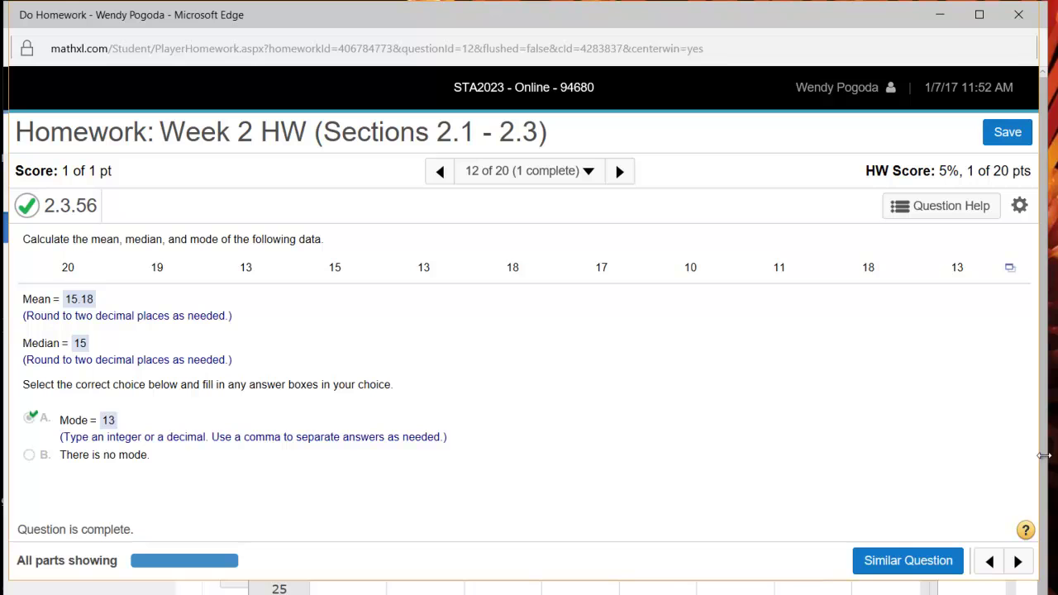
pyautogui.click(1013, 134)
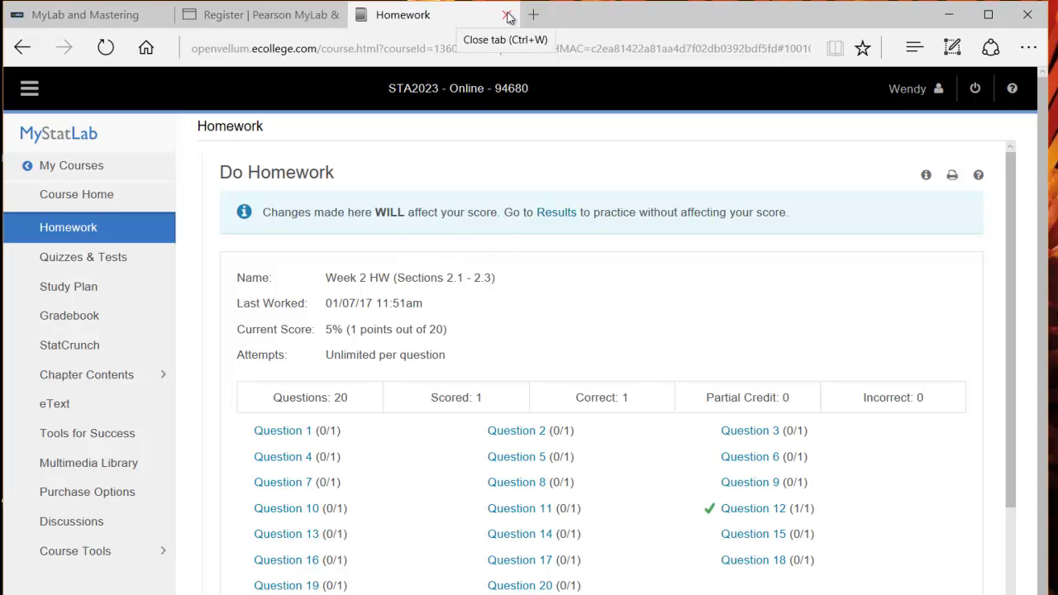
# Return to the Canvas course tab and go through the Syllabus to the Grades page.
pyautogui.click(92, 20)
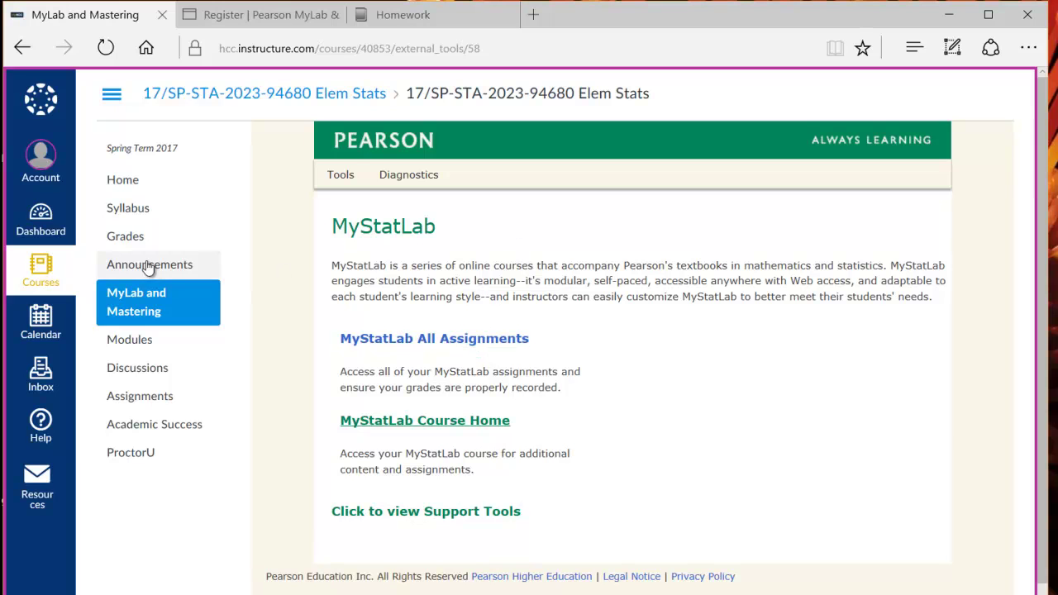
pyautogui.click(120, 212)
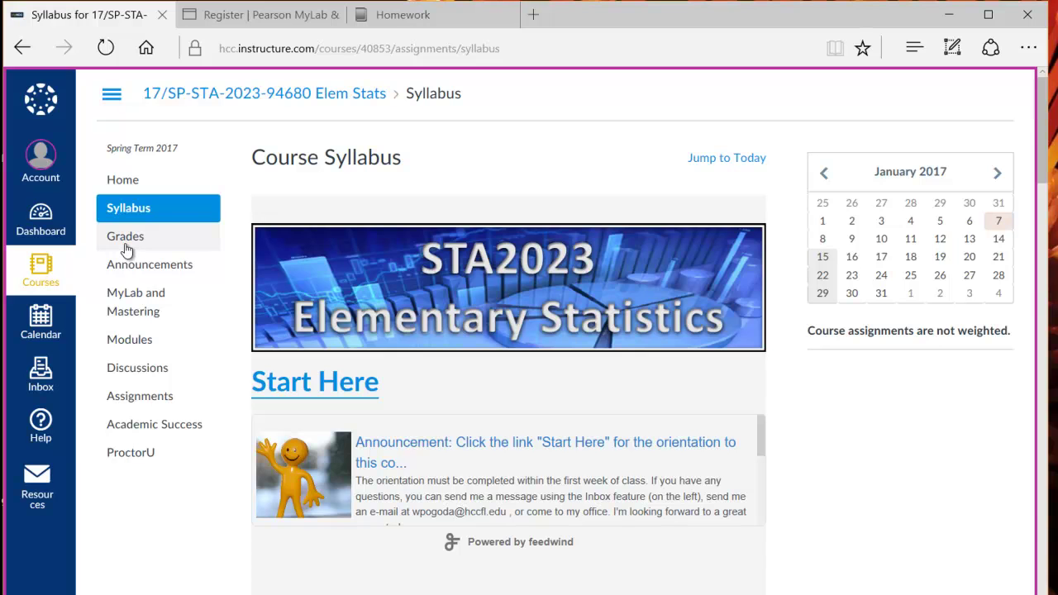
pyautogui.click(126, 240)
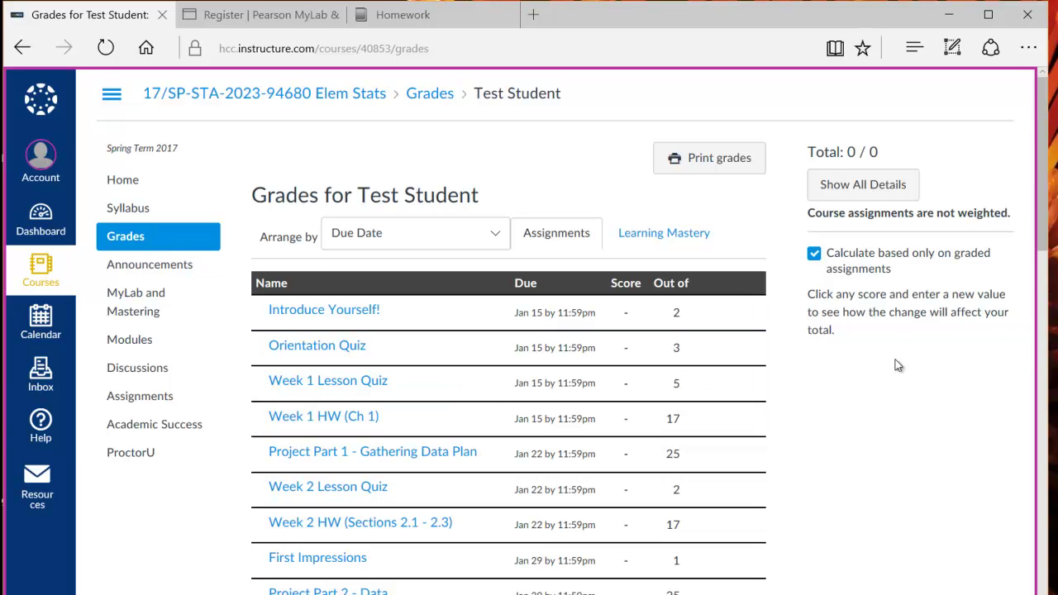
# Uncheck 'Calculate based only on graded assignments' so the Total reads 0 / 1001.
pyautogui.moveTo(1044, 234); pyautogui.dragTo(1025, 222)
pyautogui.moveTo(1042, 235); pyautogui.dragTo(1045, 587)
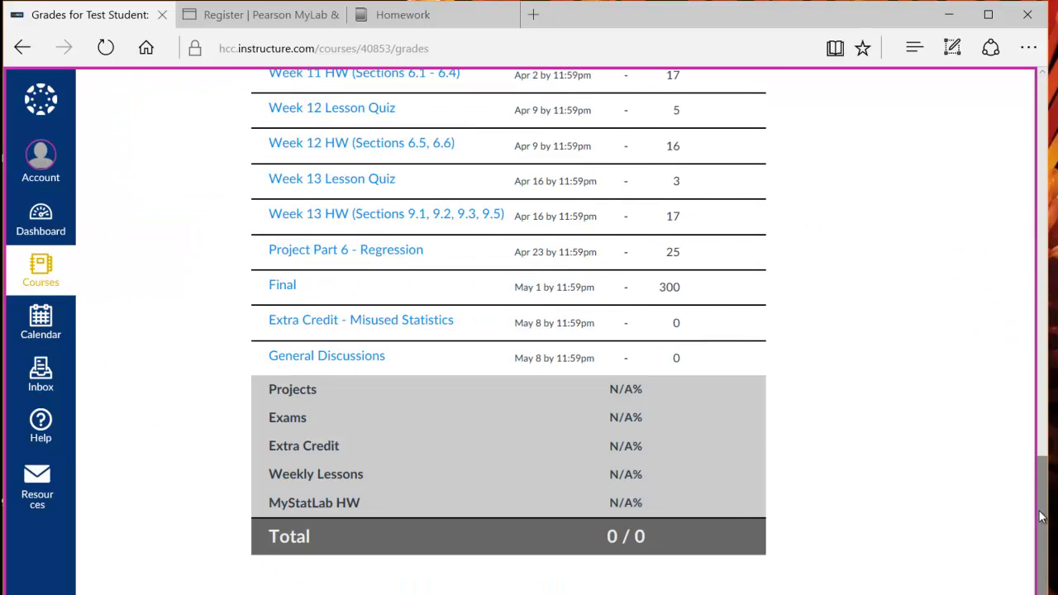
pyautogui.moveTo(1035, 516); pyautogui.dragTo(981, 132)
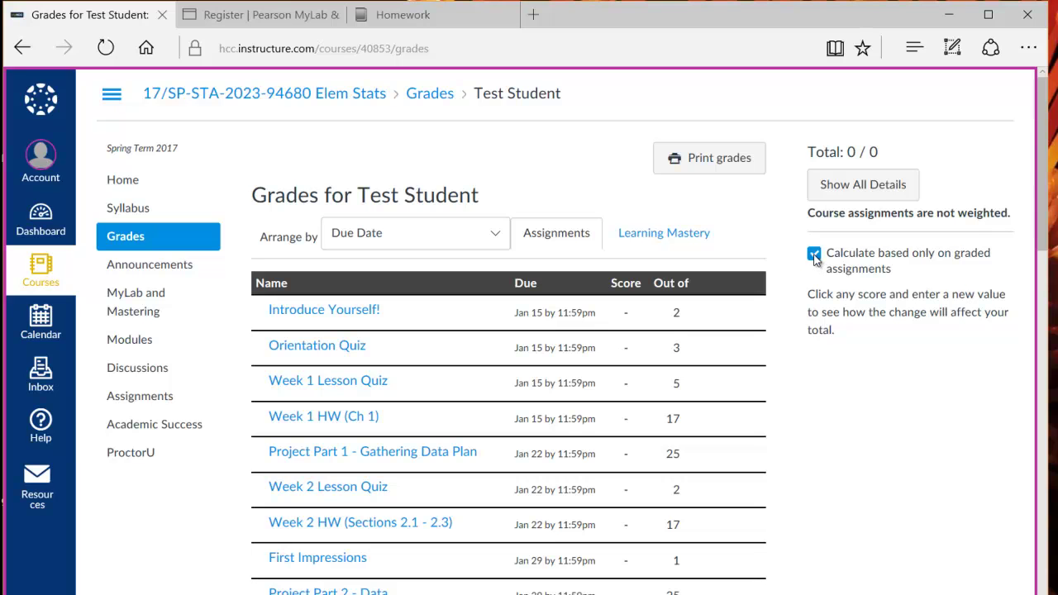
pyautogui.click(814, 254)
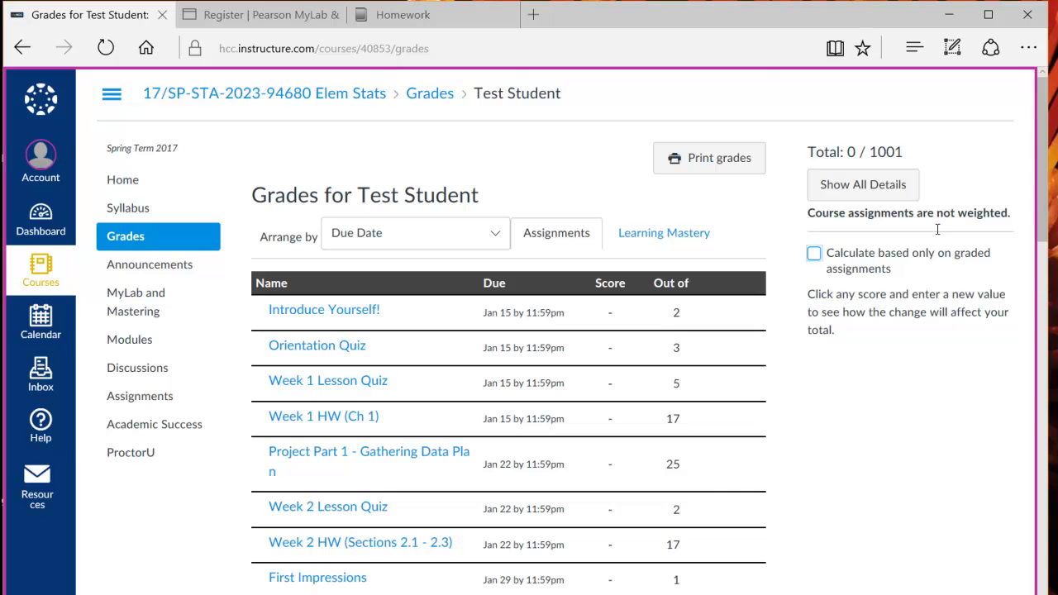
pyautogui.moveTo(1043, 203); pyautogui.dragTo(1011, 593)
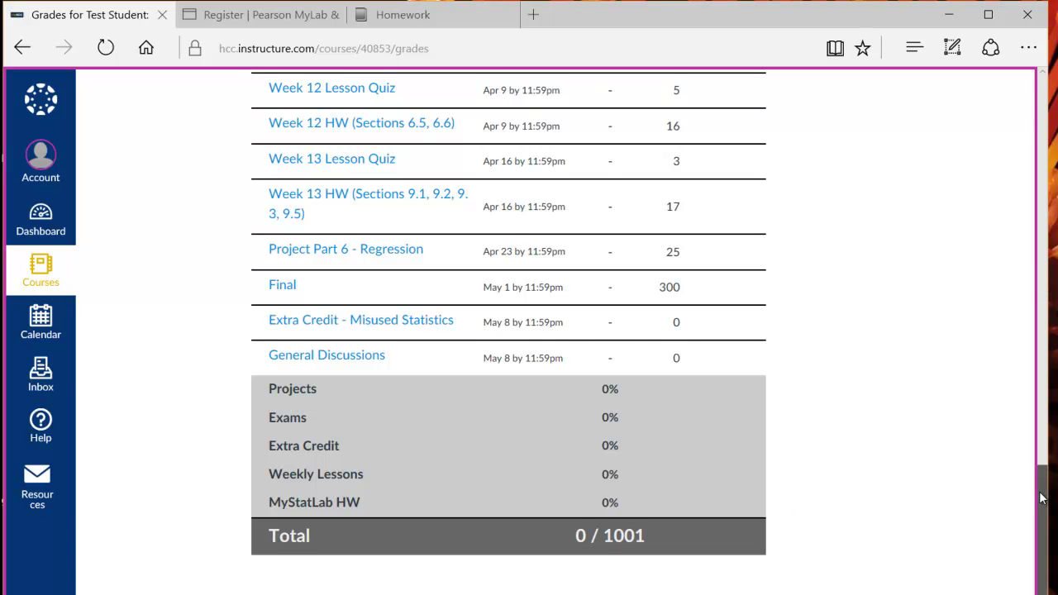
pyautogui.moveTo(1042, 499); pyautogui.dragTo(995, 93)
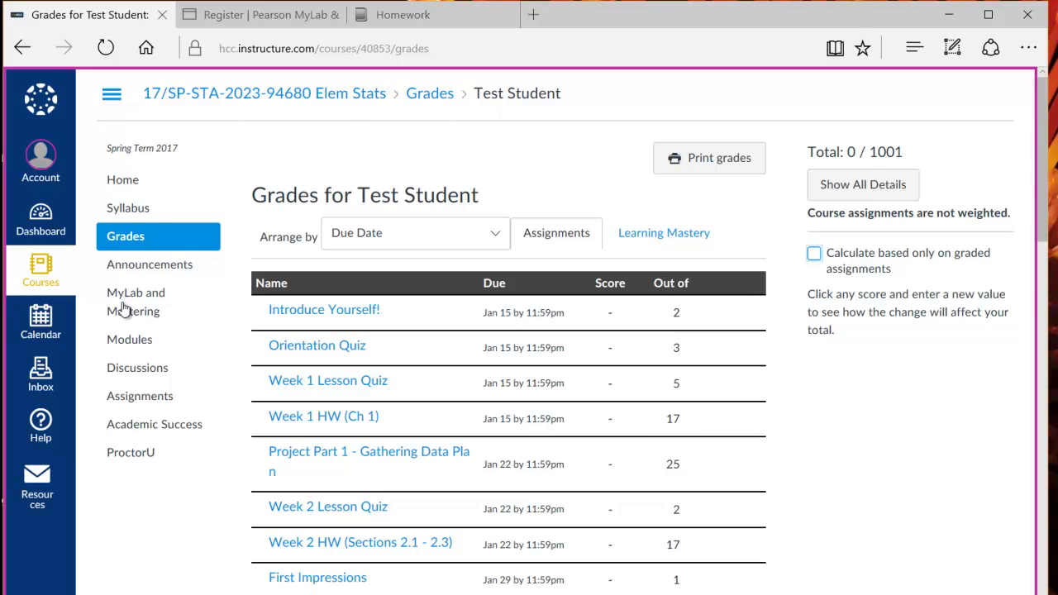
# Go to the Elem Stats Discussions page listing Extra Credit - Misused Statistics, General Discussions and Introduce Yourself!
pyautogui.click(135, 368)
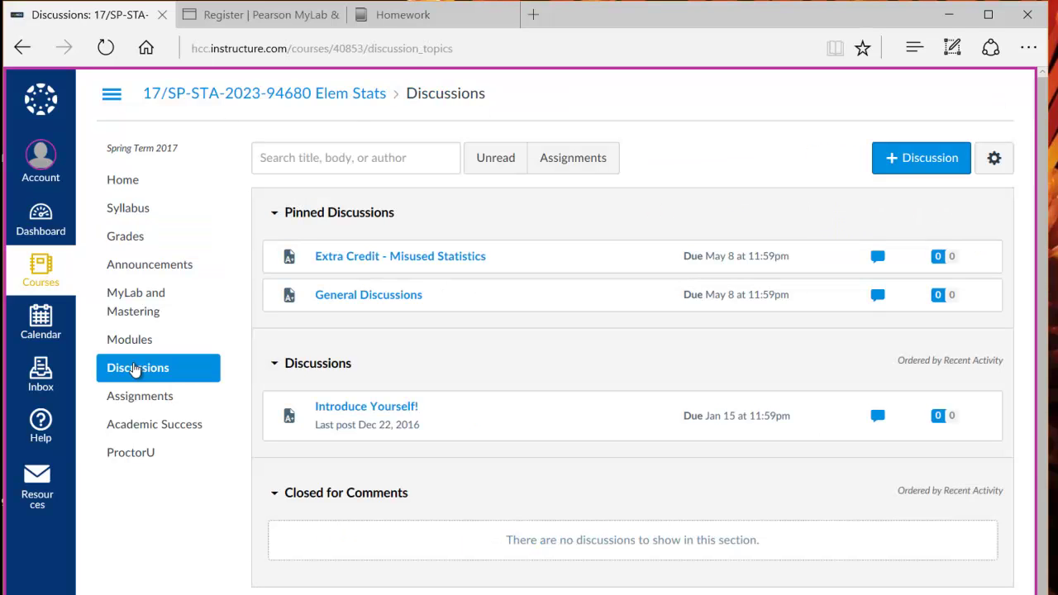